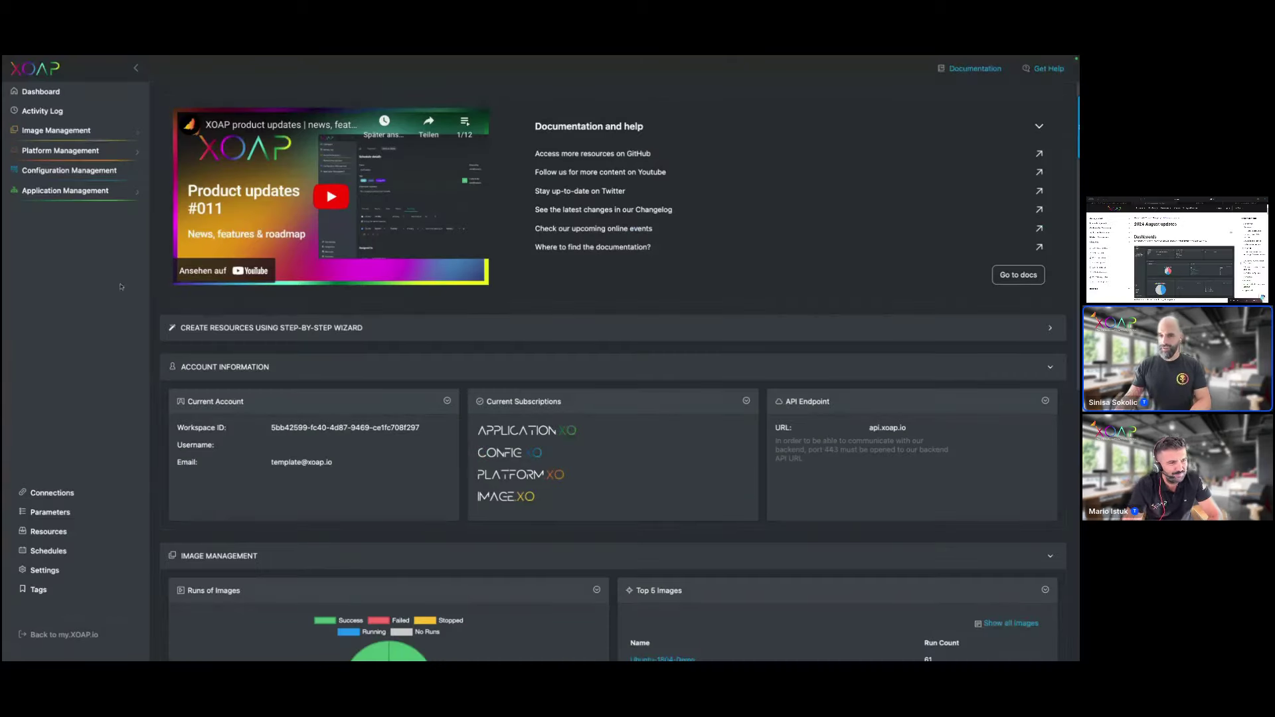
Open the Image Management overview with latest images, module statistics and the run status chart
click(68, 131)
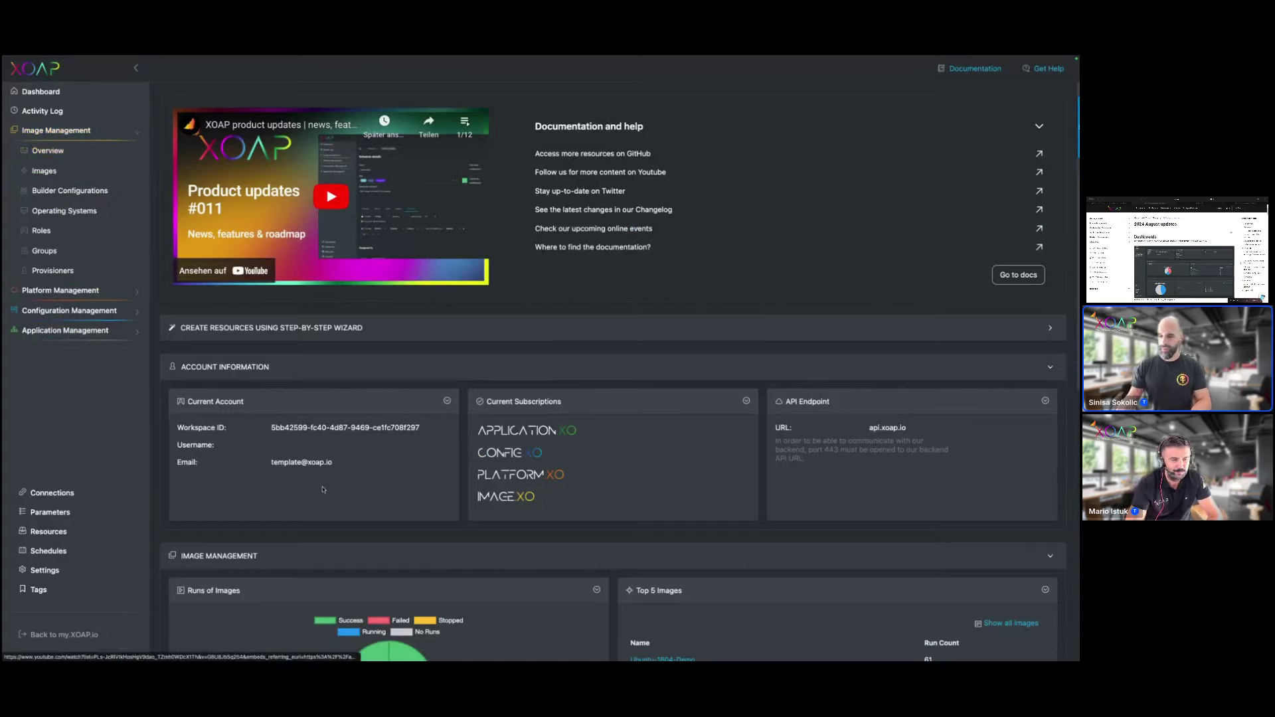
scroll(323, 490, down, 2)
mouse_move(390, 554)
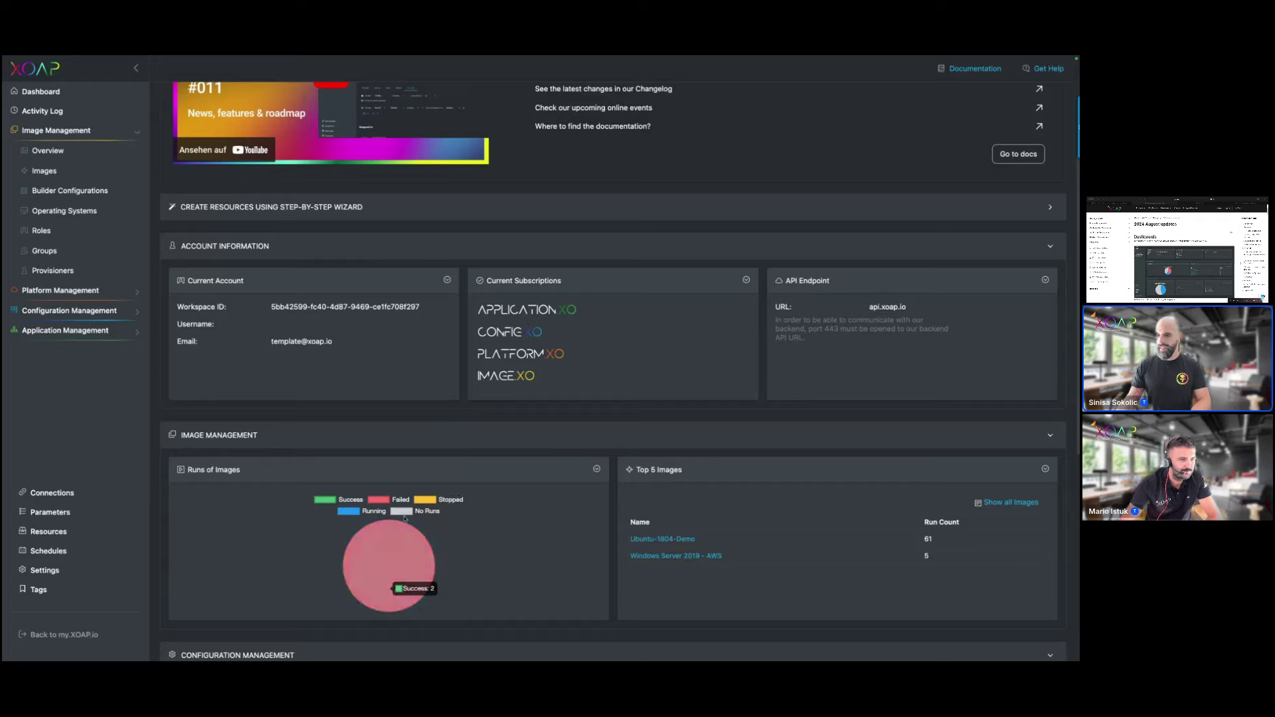
click(58, 150)
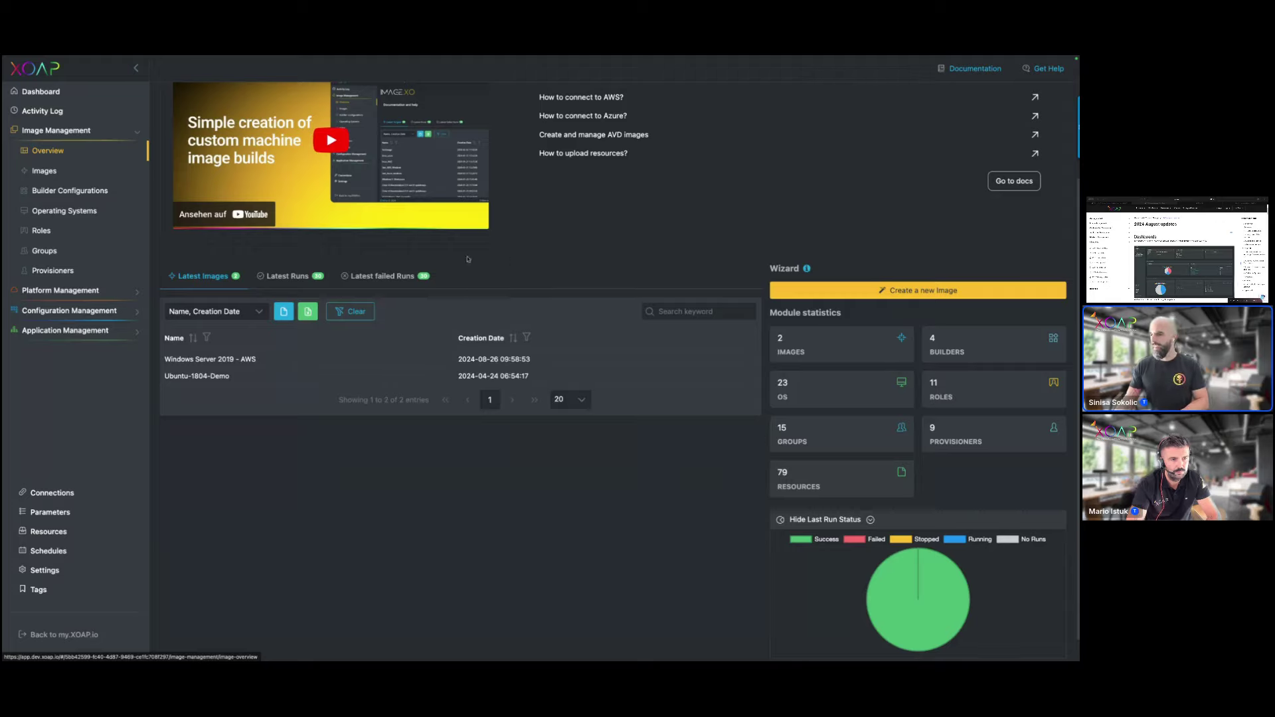
Open the Images list and highlight the IDs of Ubuntu-1804-Demo and Windows Server 2019 - AWS
click(64, 173)
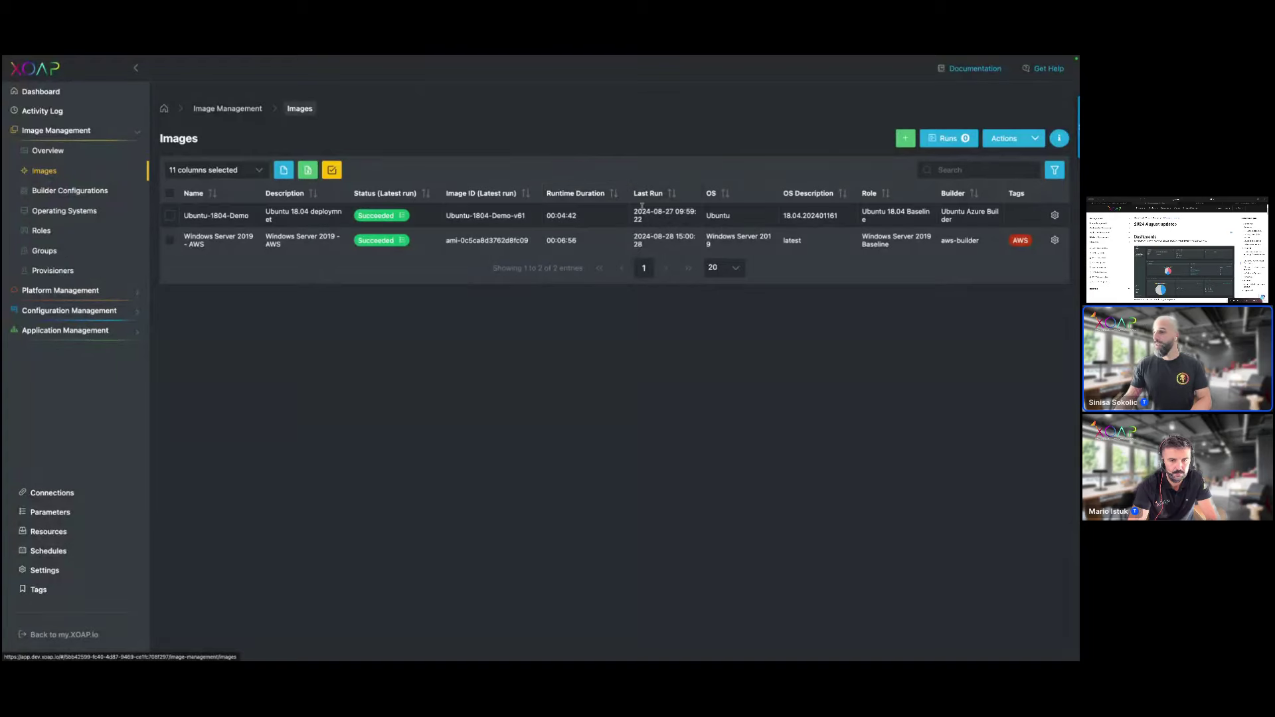
drag(528, 215, 449, 216)
click(522, 238)
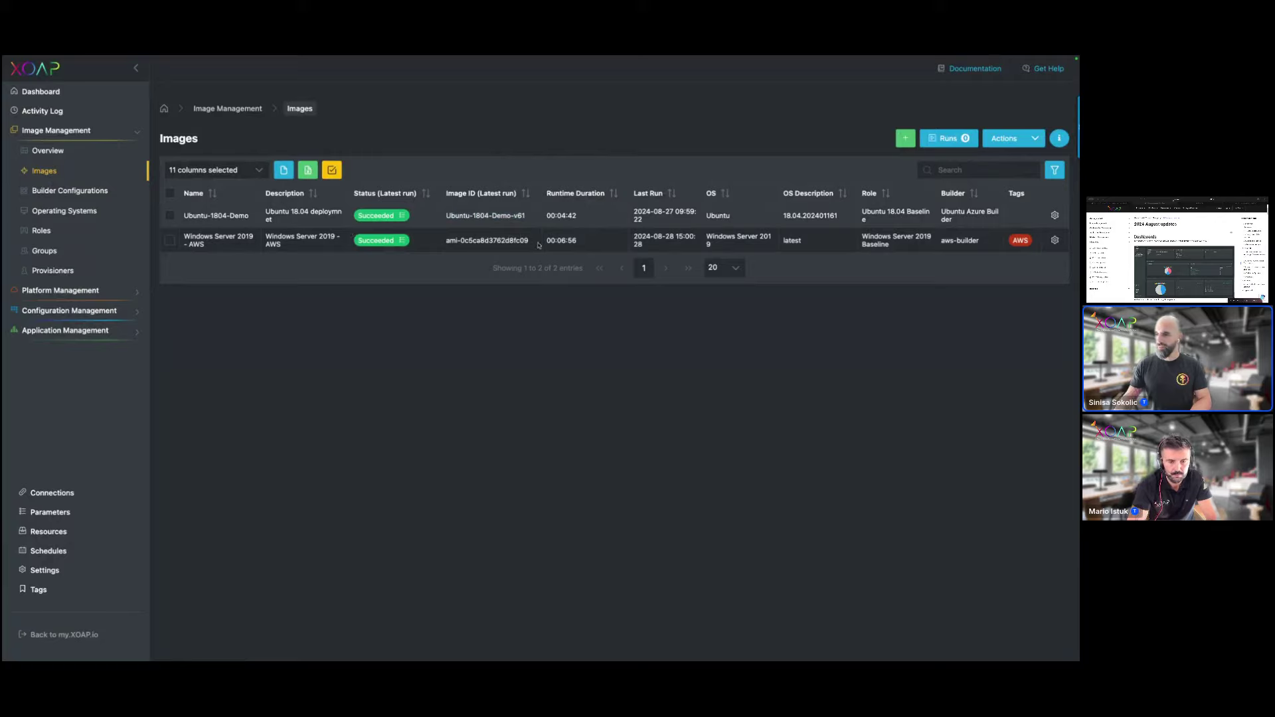
drag(531, 240, 445, 241)
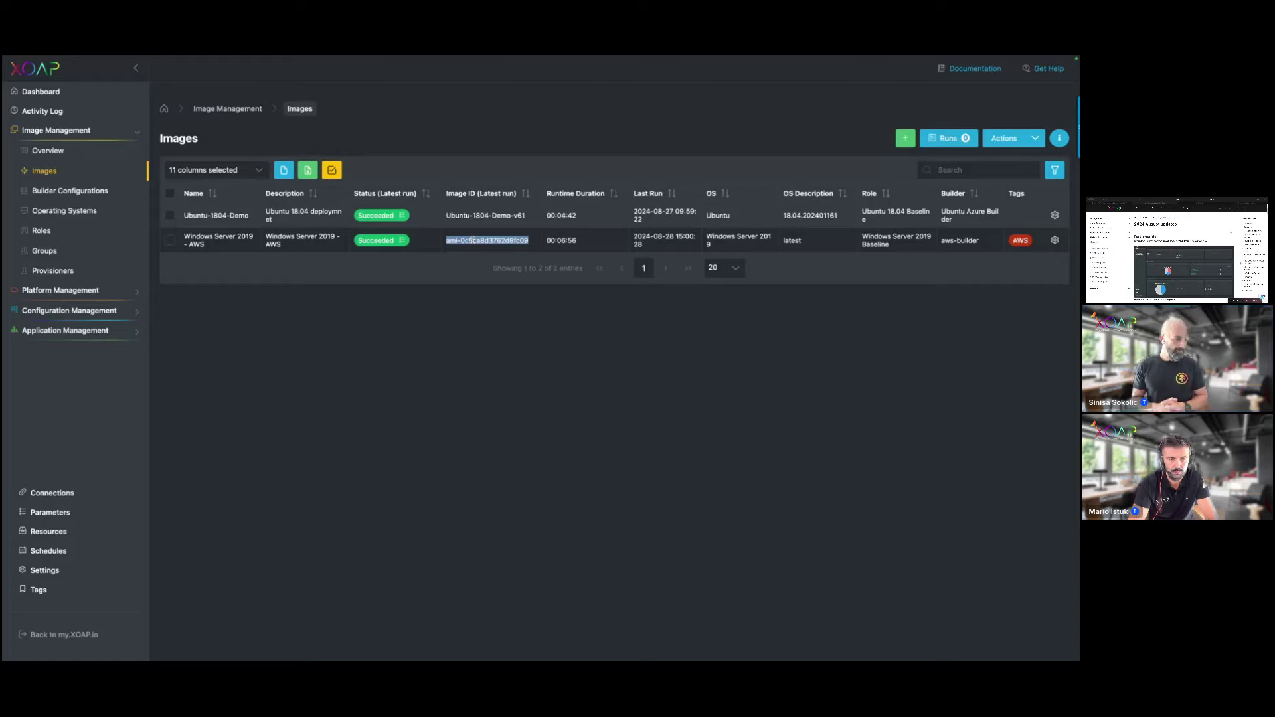
Show the Resources list, highlighting EchoTestshell.sh's version message and the add-windowsfeature-XPSViewer.ps1 actions
click(68, 131)
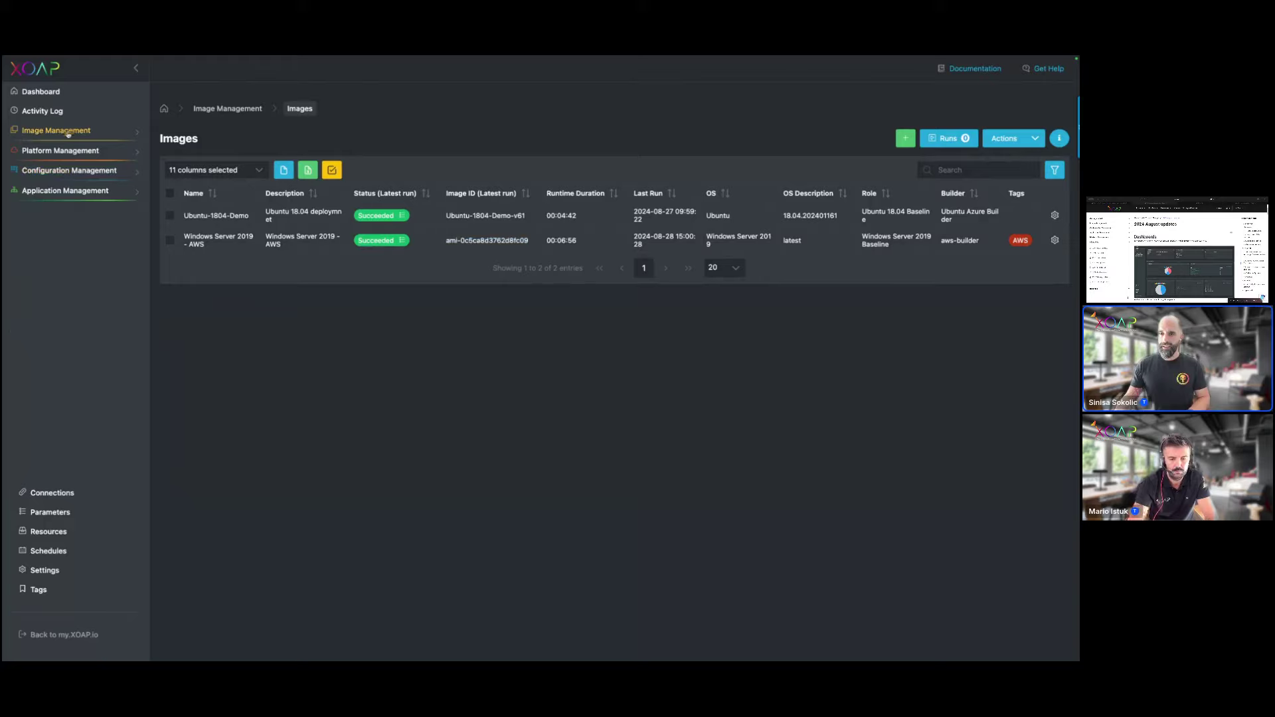
click(59, 533)
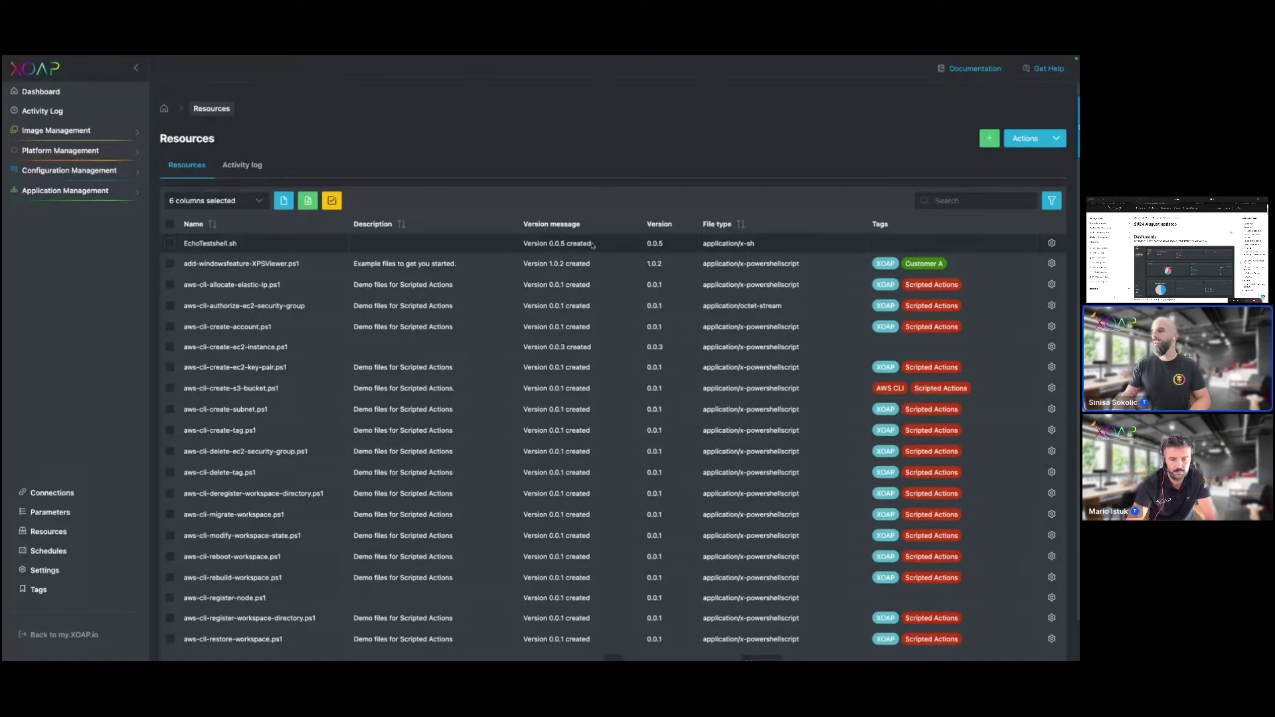
drag(593, 244, 525, 243)
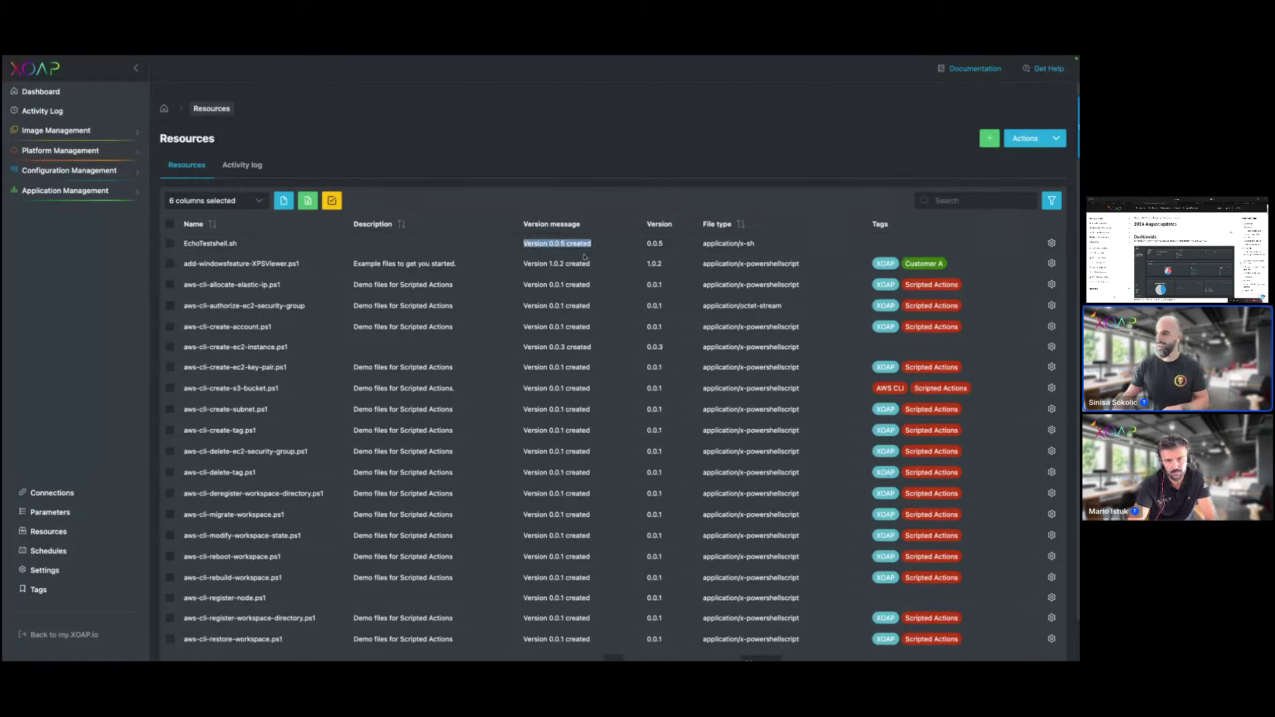
click(1051, 264)
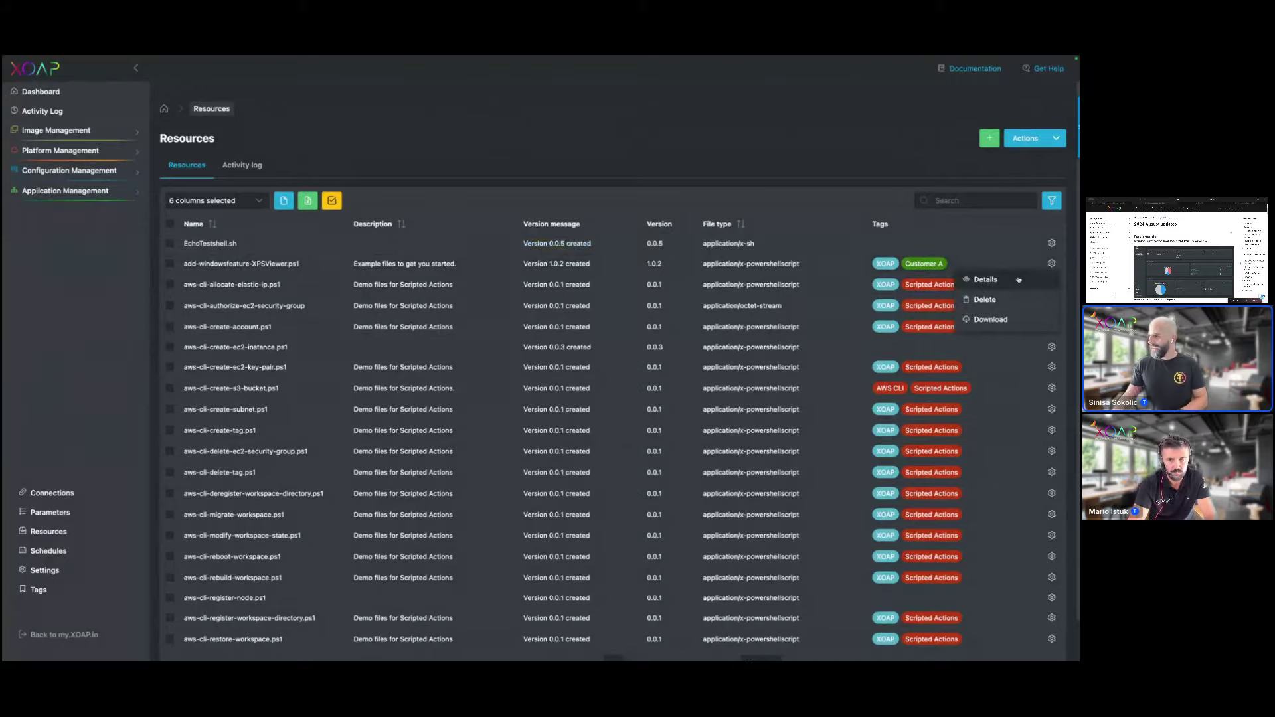
Open add-windowsfeature-XPSViewer.ps1 details and view its full history from 0.0.1 to 1.0.2
click(1018, 280)
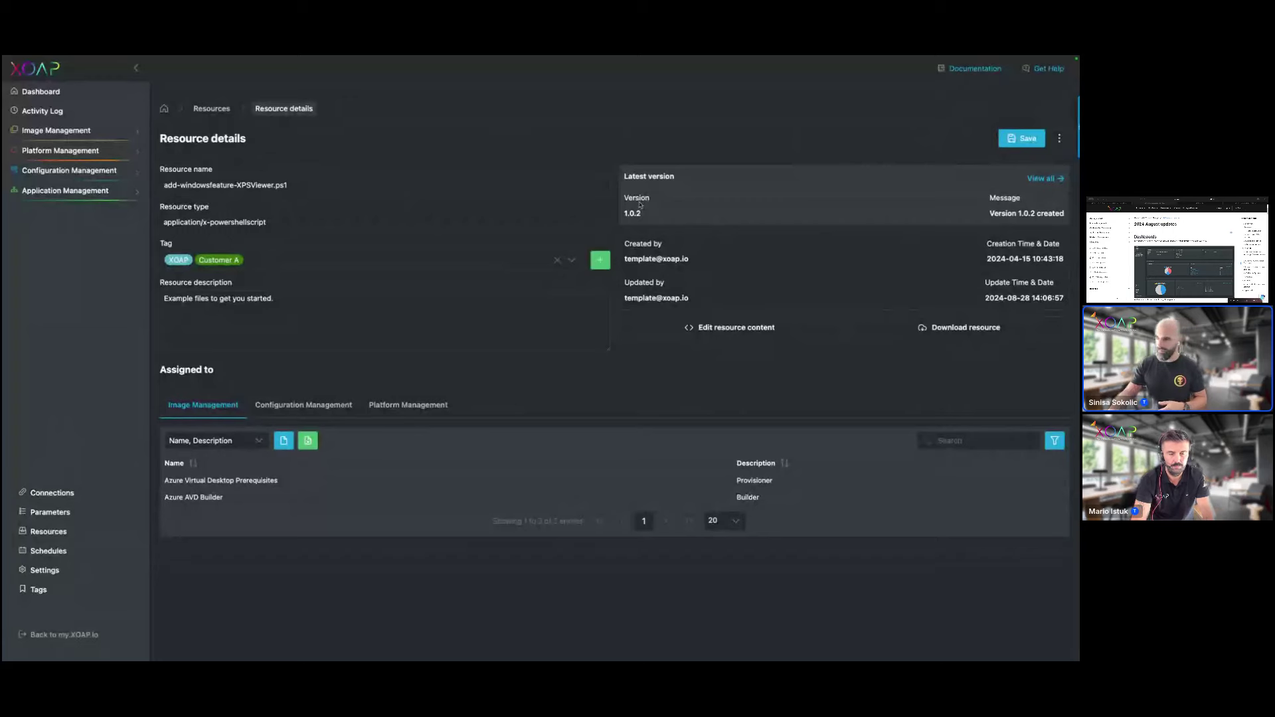
click(1035, 178)
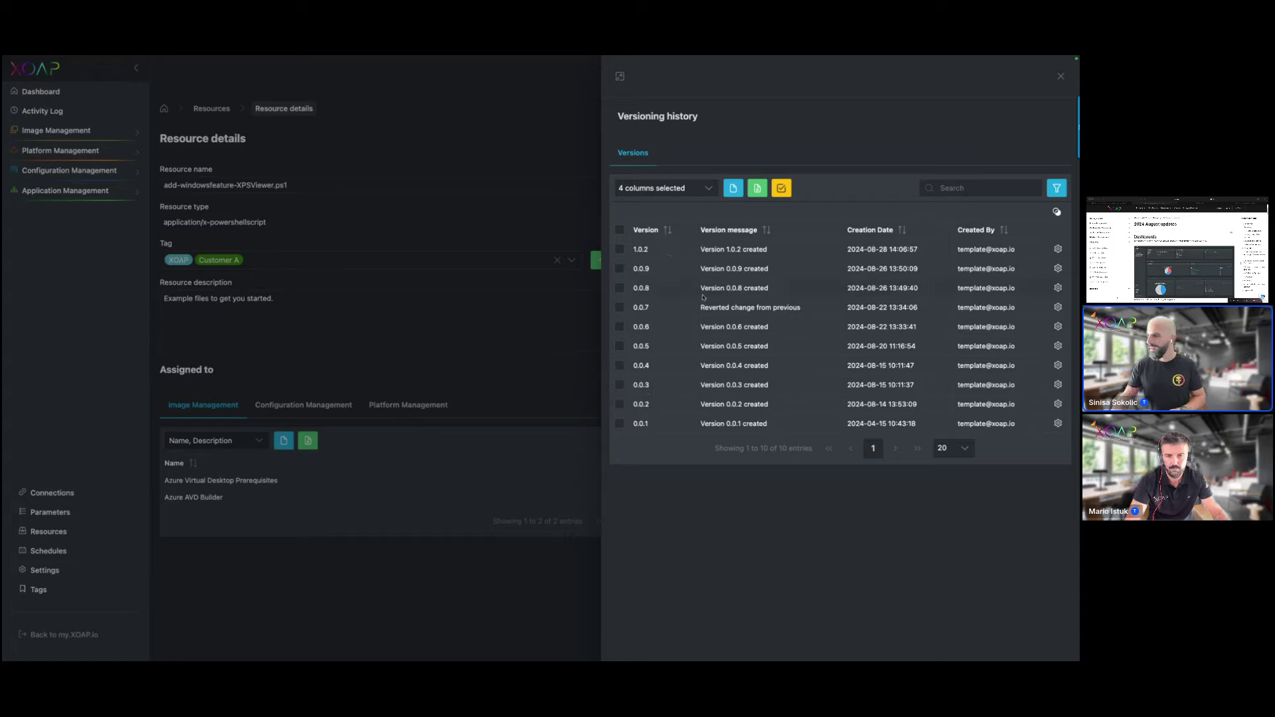
Compare versions 1.0.2 and 0.0.9, noting the added 'test' line, then close the history
click(619, 249)
click(620, 268)
click(1056, 211)
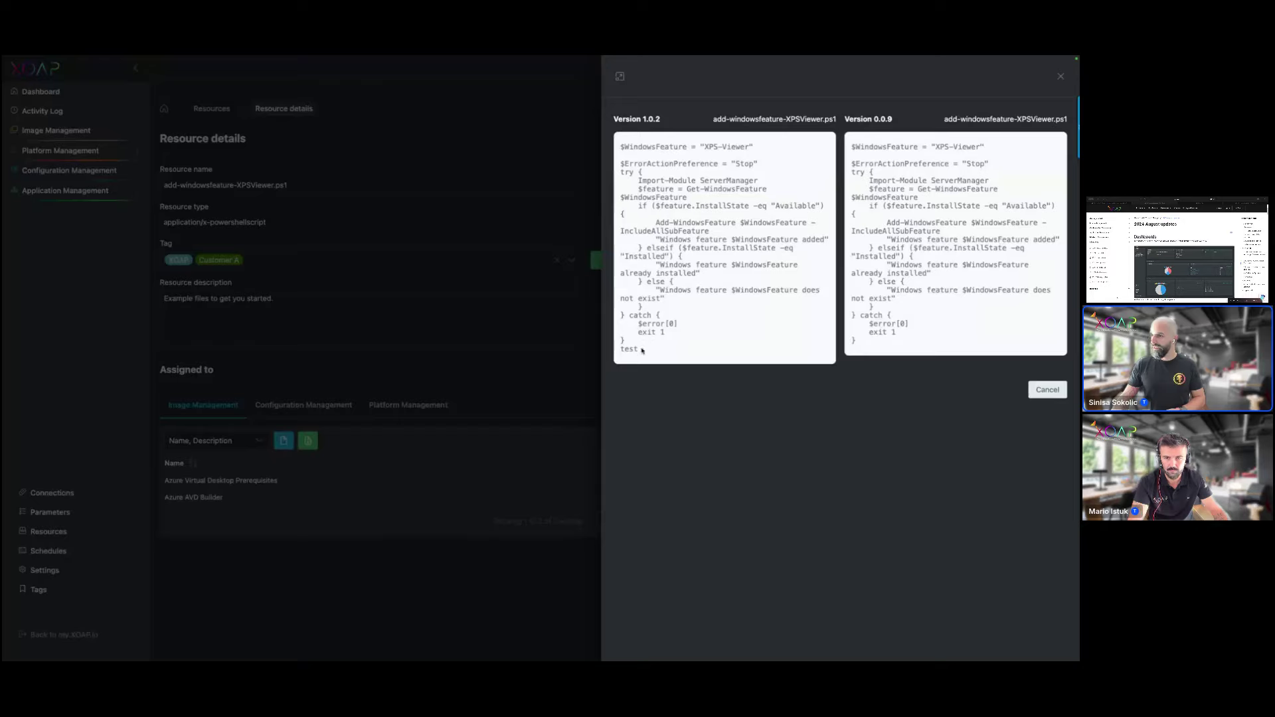
drag(640, 350, 603, 352)
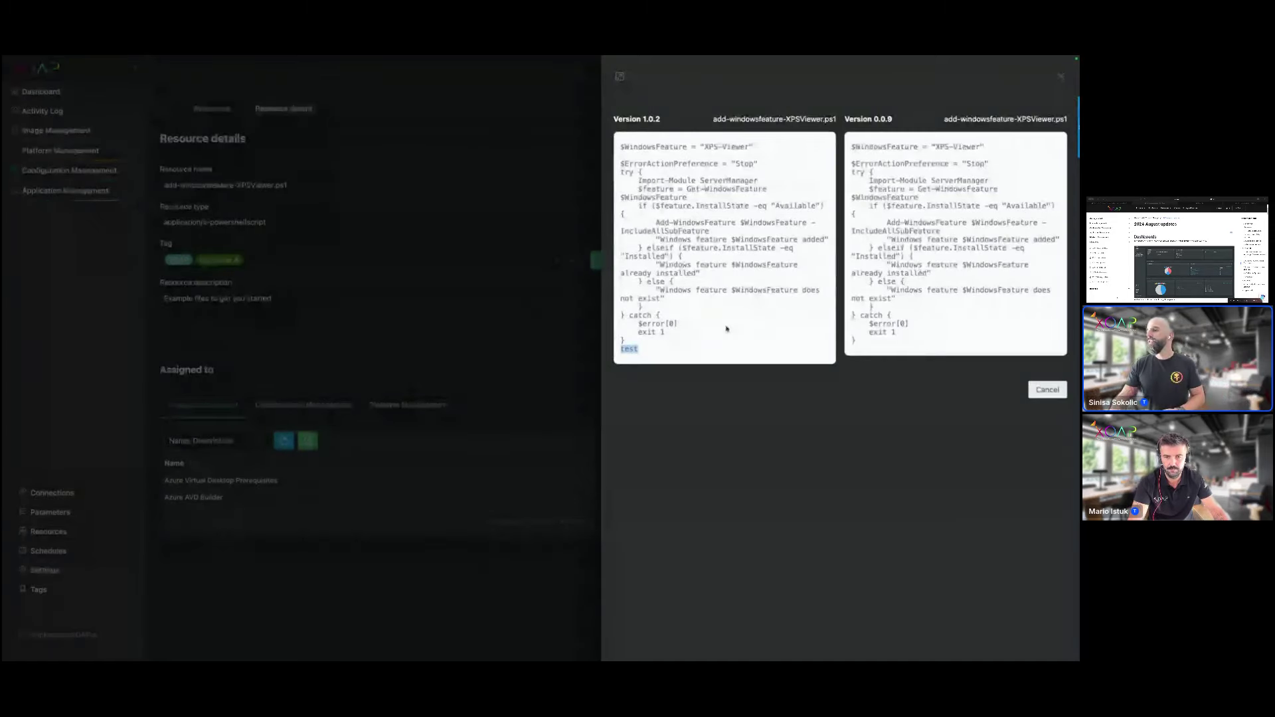
click(1046, 390)
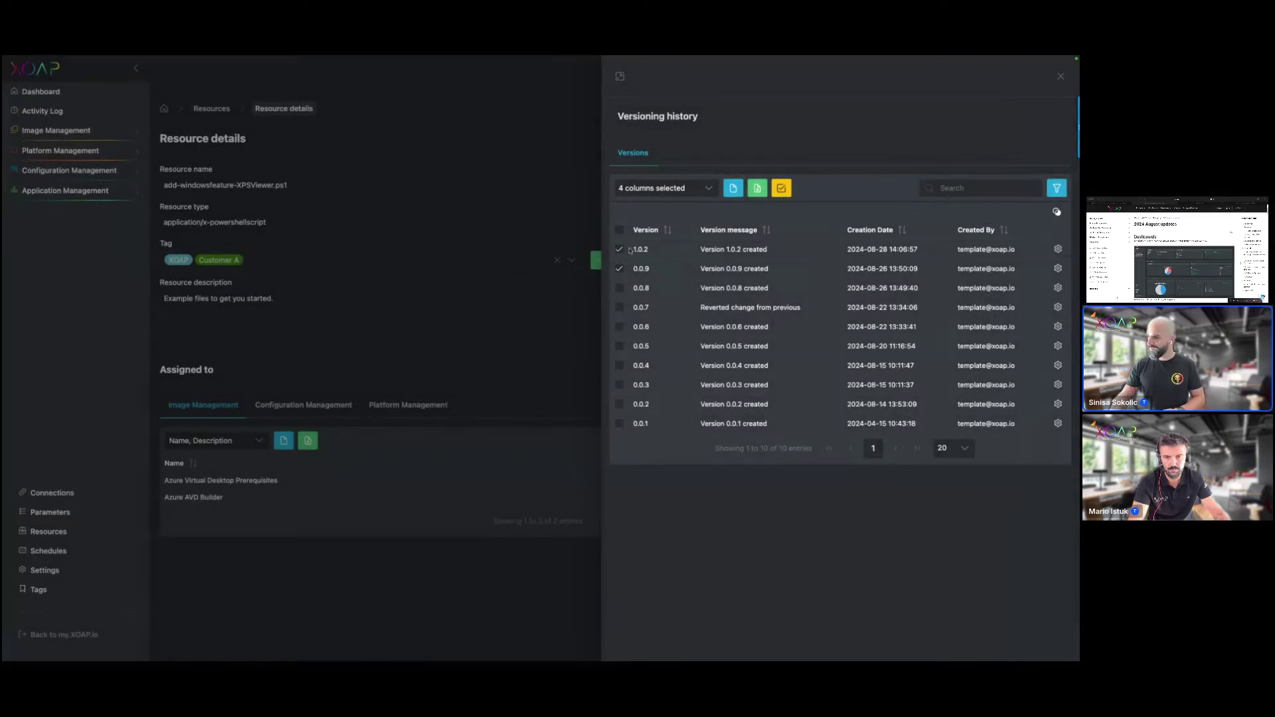
click(619, 249)
click(618, 269)
click(1060, 76)
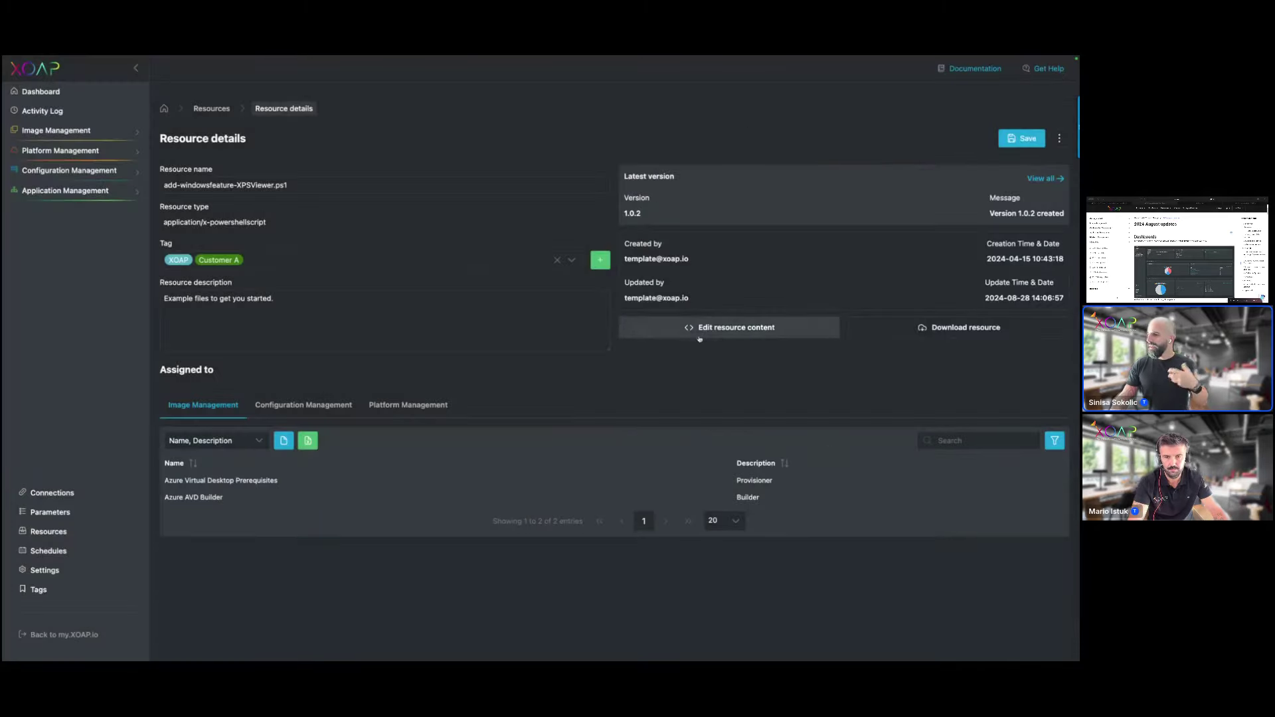
Remove the trailing 'test' line from the XPSViewer script content
click(737, 324)
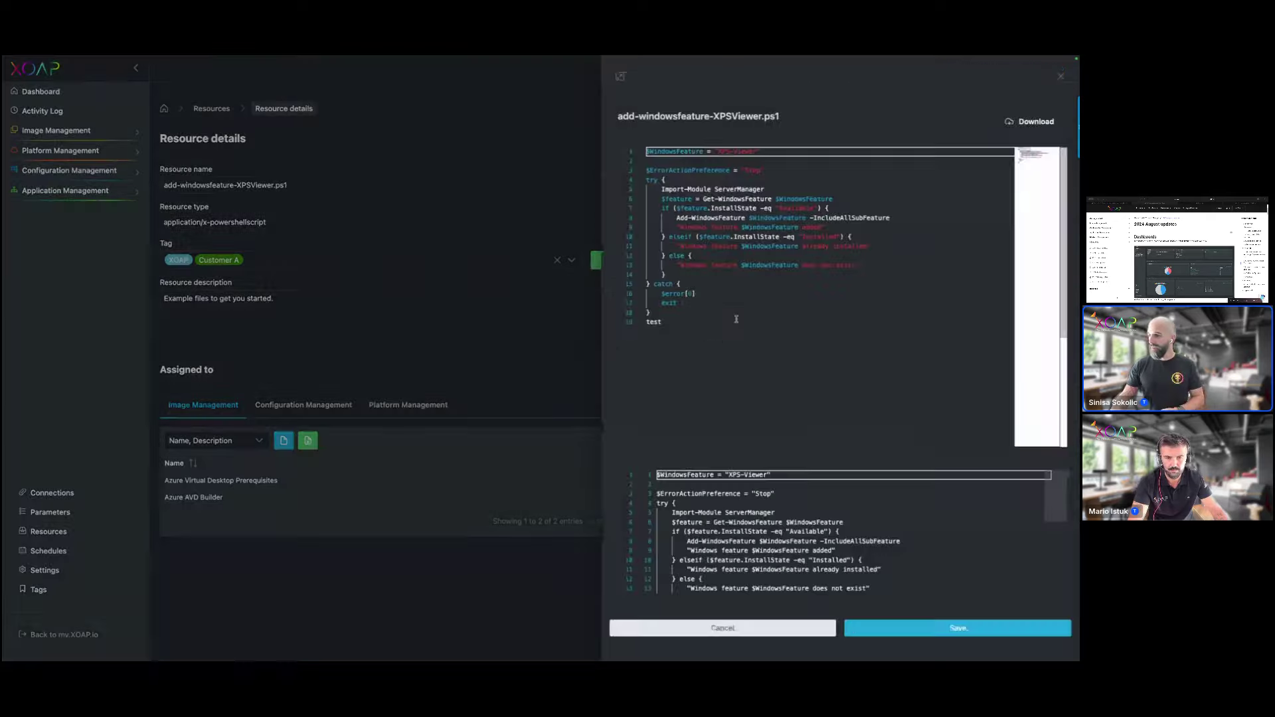
click(669, 323)
key(BackSpace)
key(BackSpace)
key(BackSpace)
key(BackSpace)
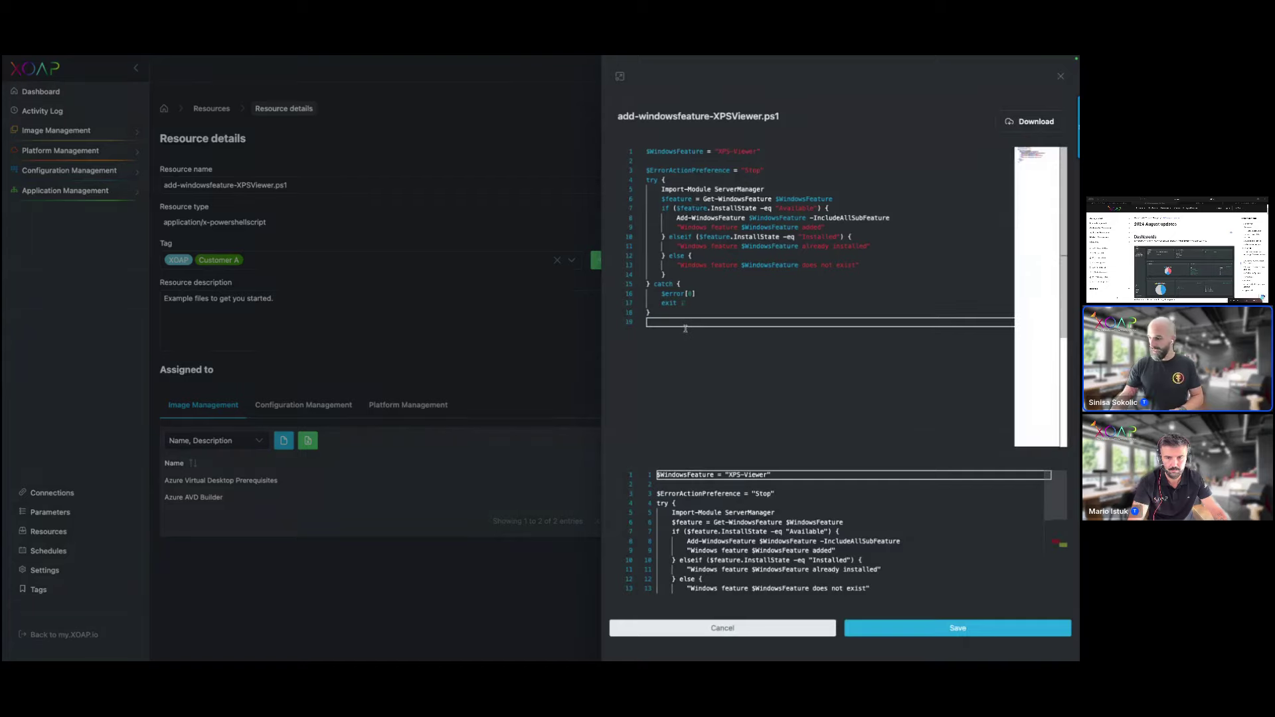
Save the edited script with the custom version number 2.1.17
click(905, 629)
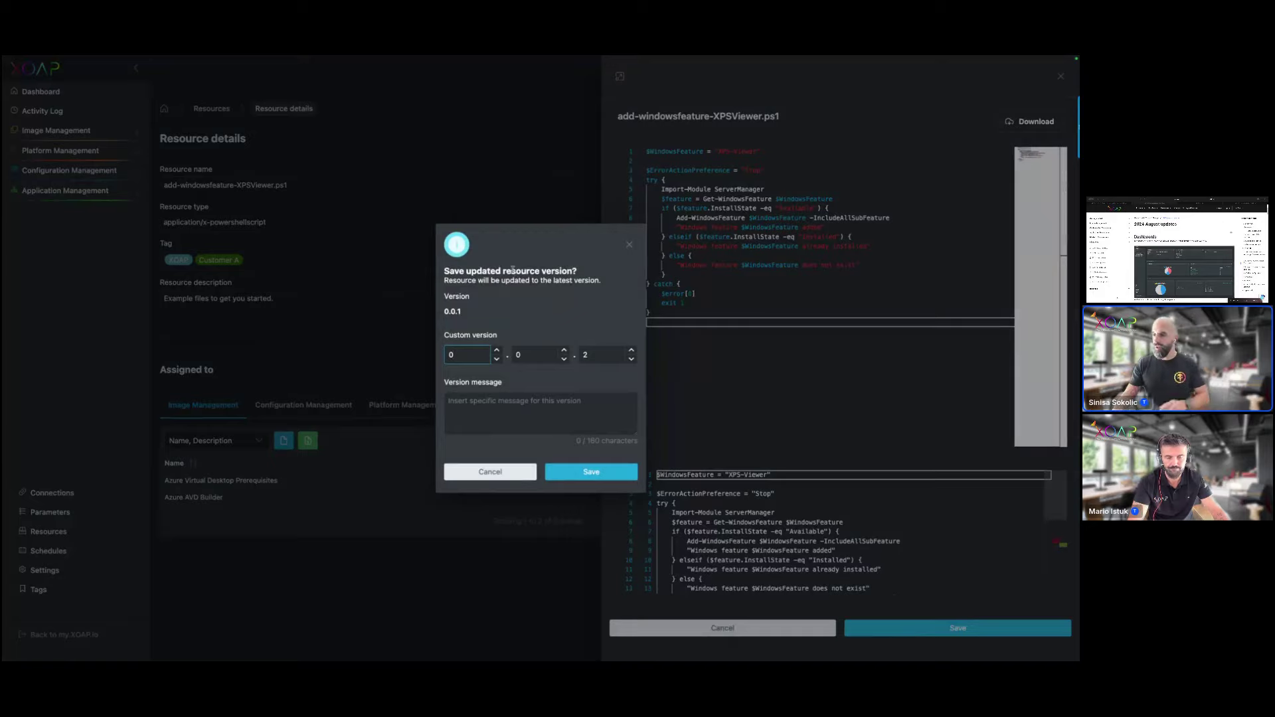
double_click(586, 354)
text(717)
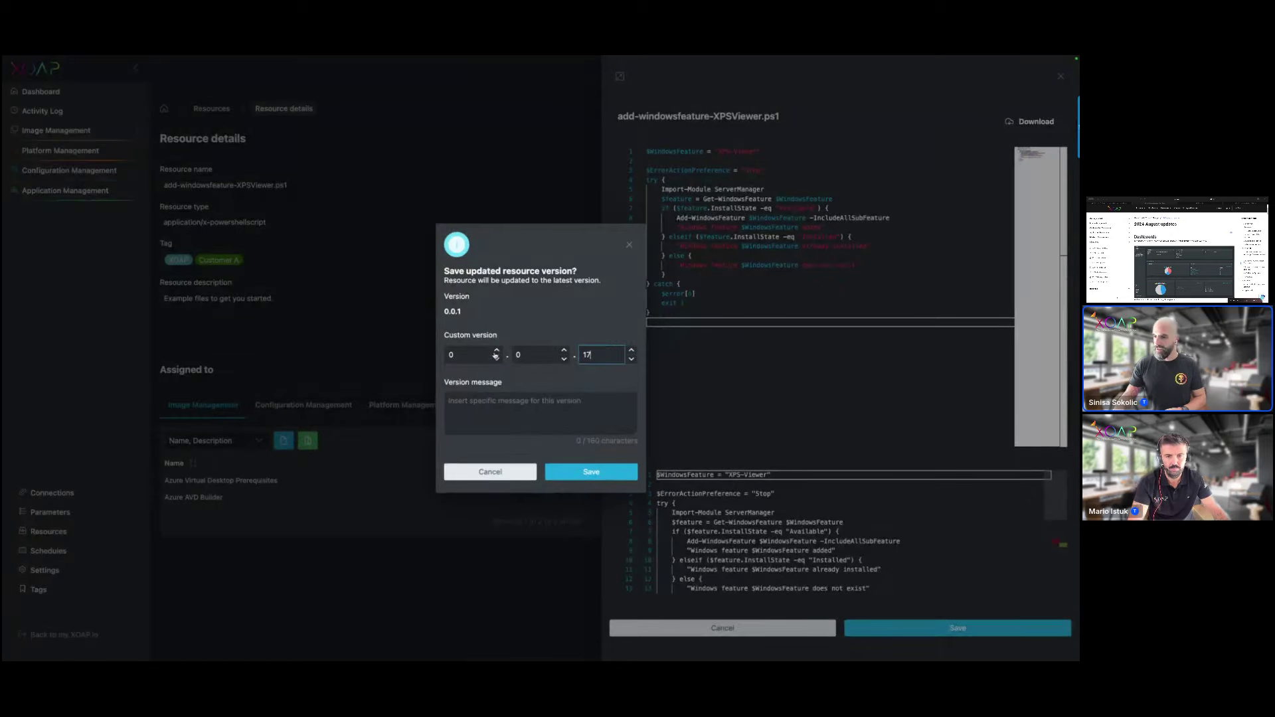
click(547, 352)
text(1)
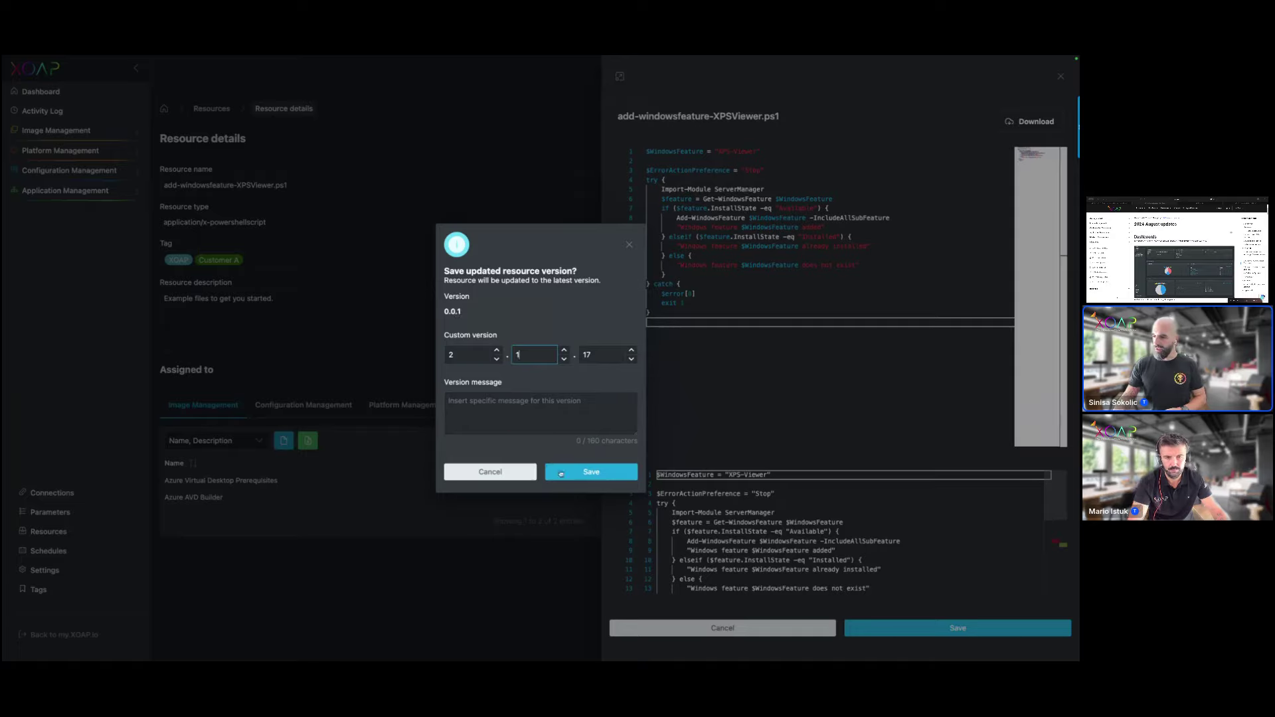
click(583, 472)
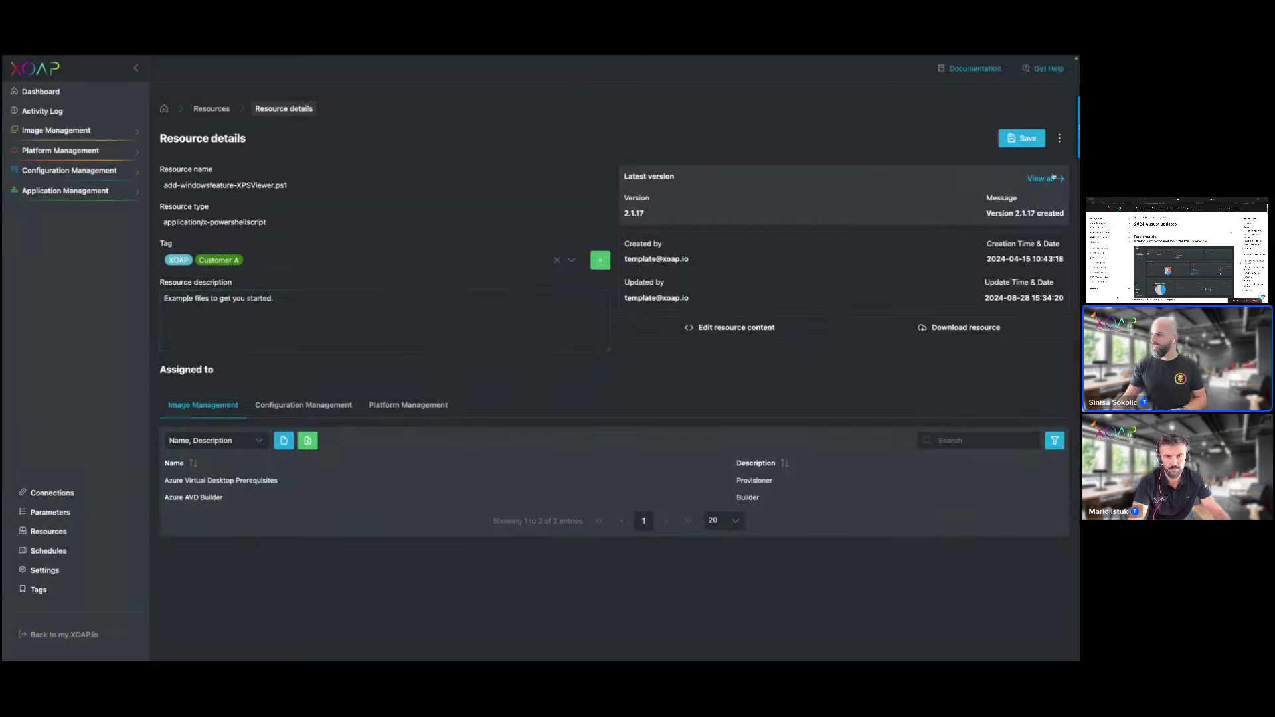
Check version 2.1.17 in the history, then return to the Resources list
click(721, 200)
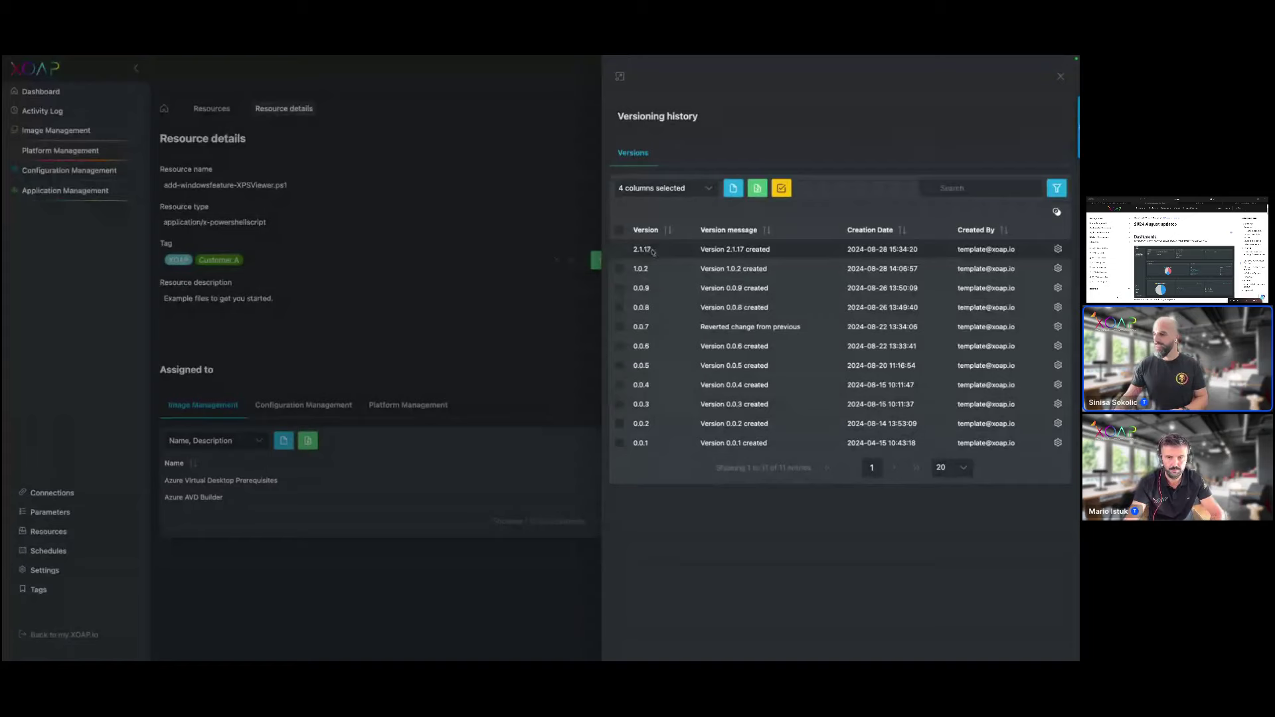
click(1060, 75)
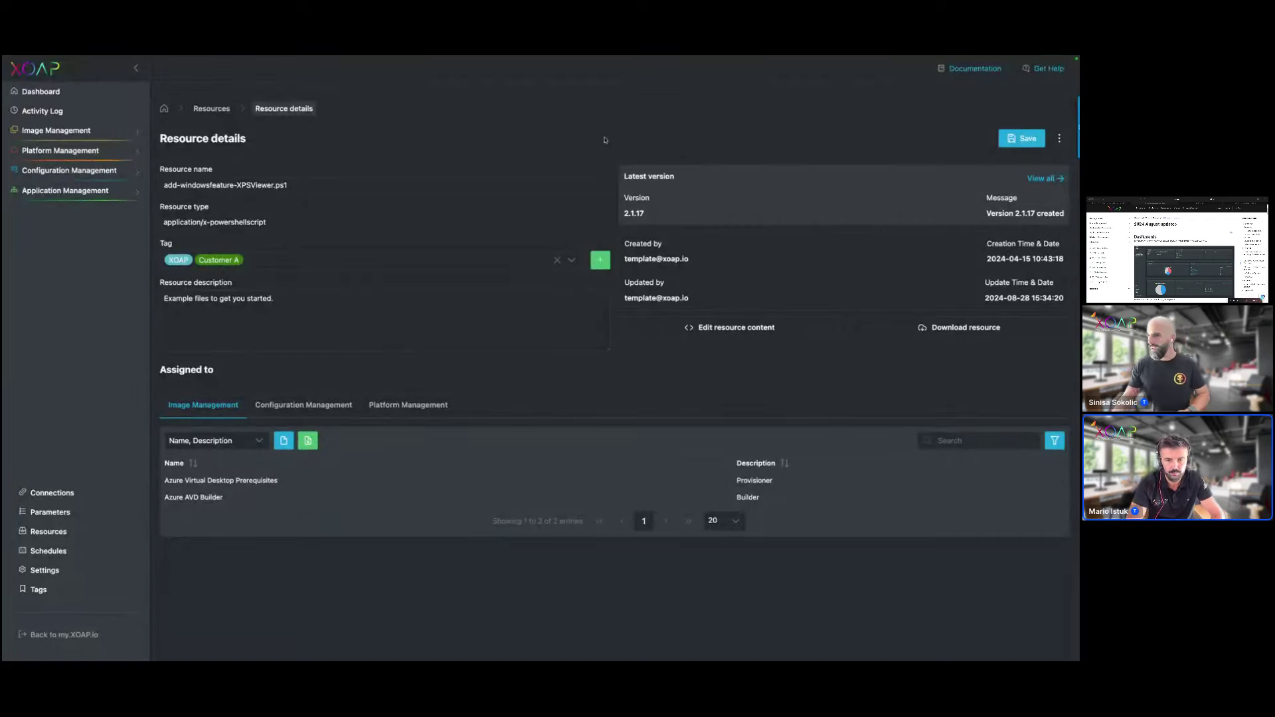
click(209, 109)
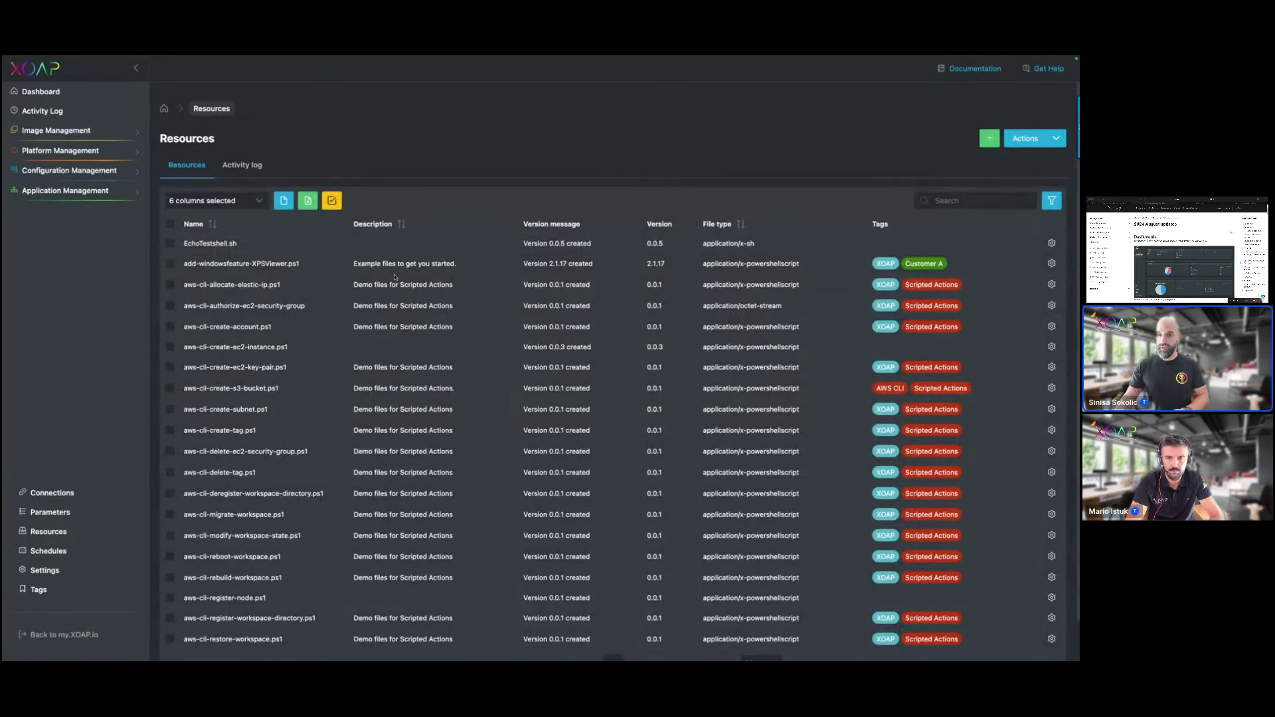
Open the Scripted Actions list of 14 actions under Platform Management
click(63, 151)
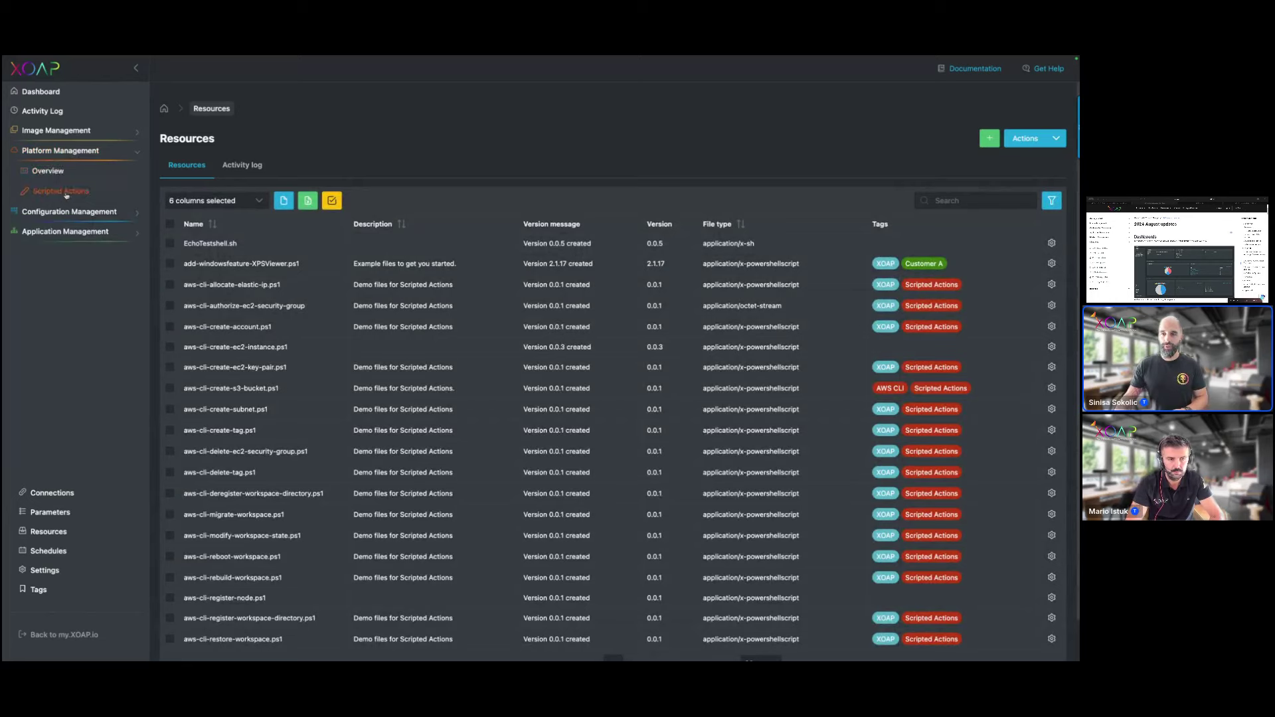
click(67, 192)
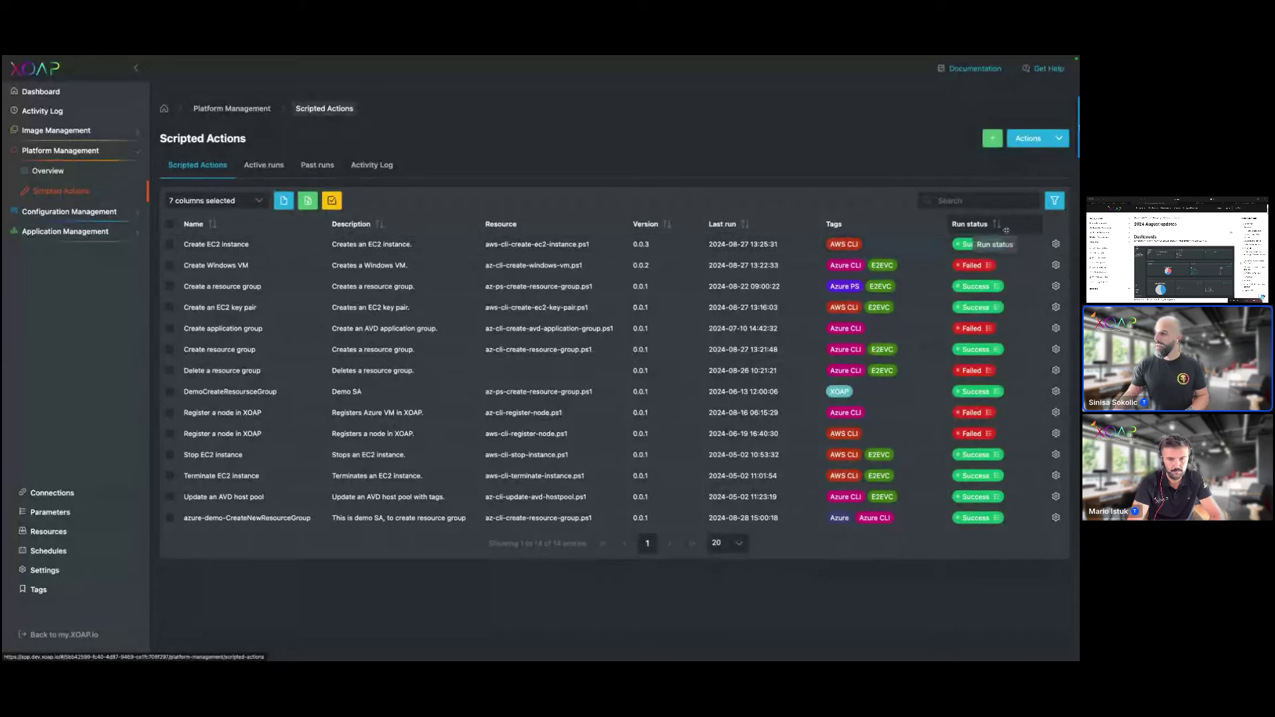
Open the Create EC2 instance action and check its versions, keeping 0.0.3
click(1008, 265)
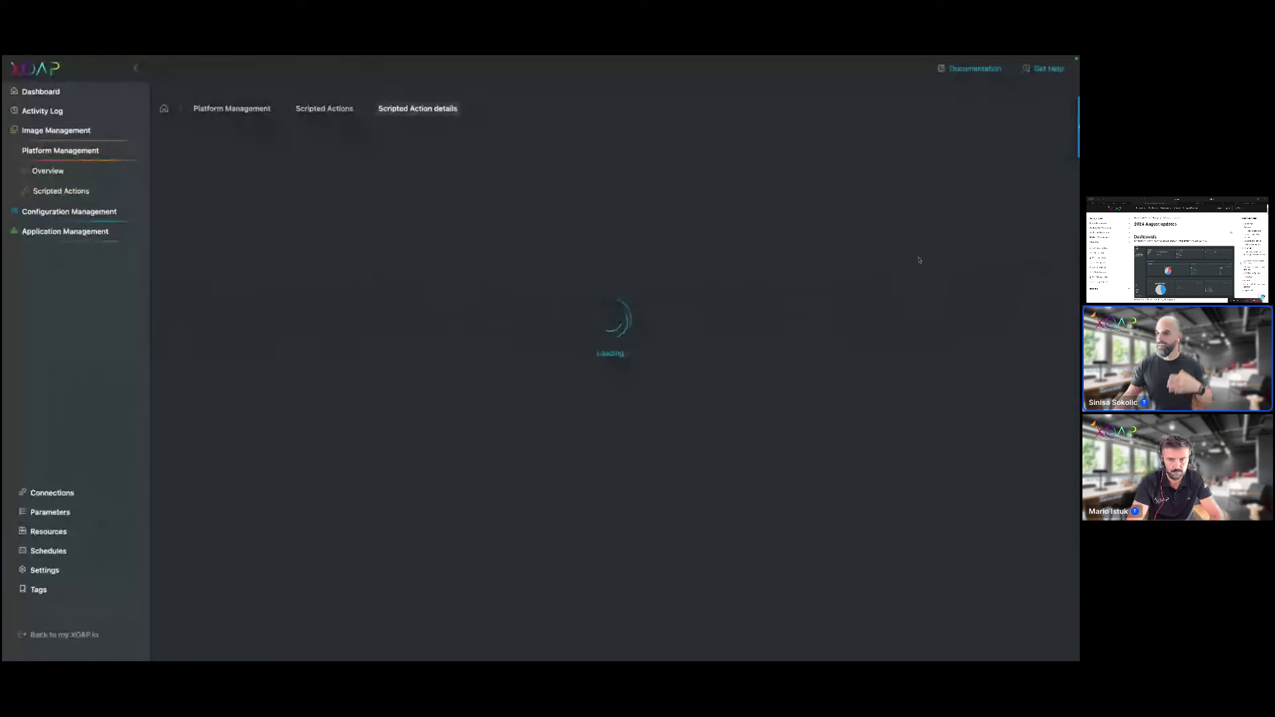
click(667, 214)
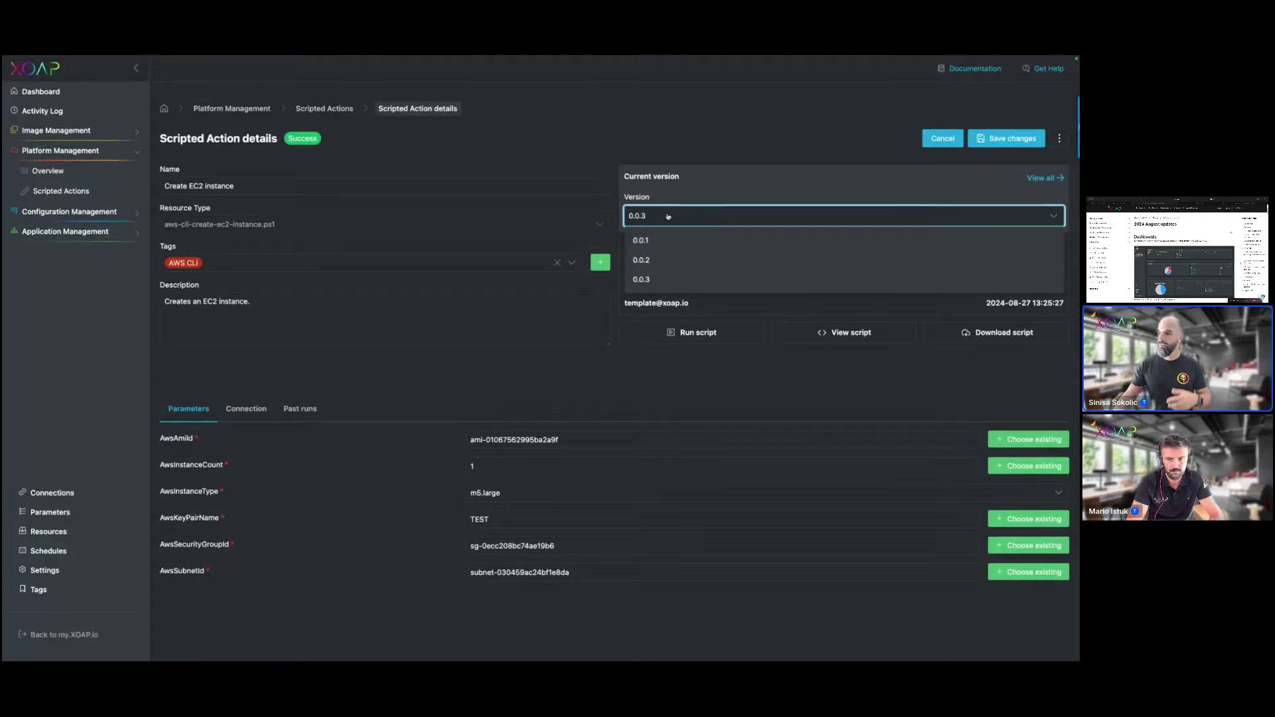
click(660, 216)
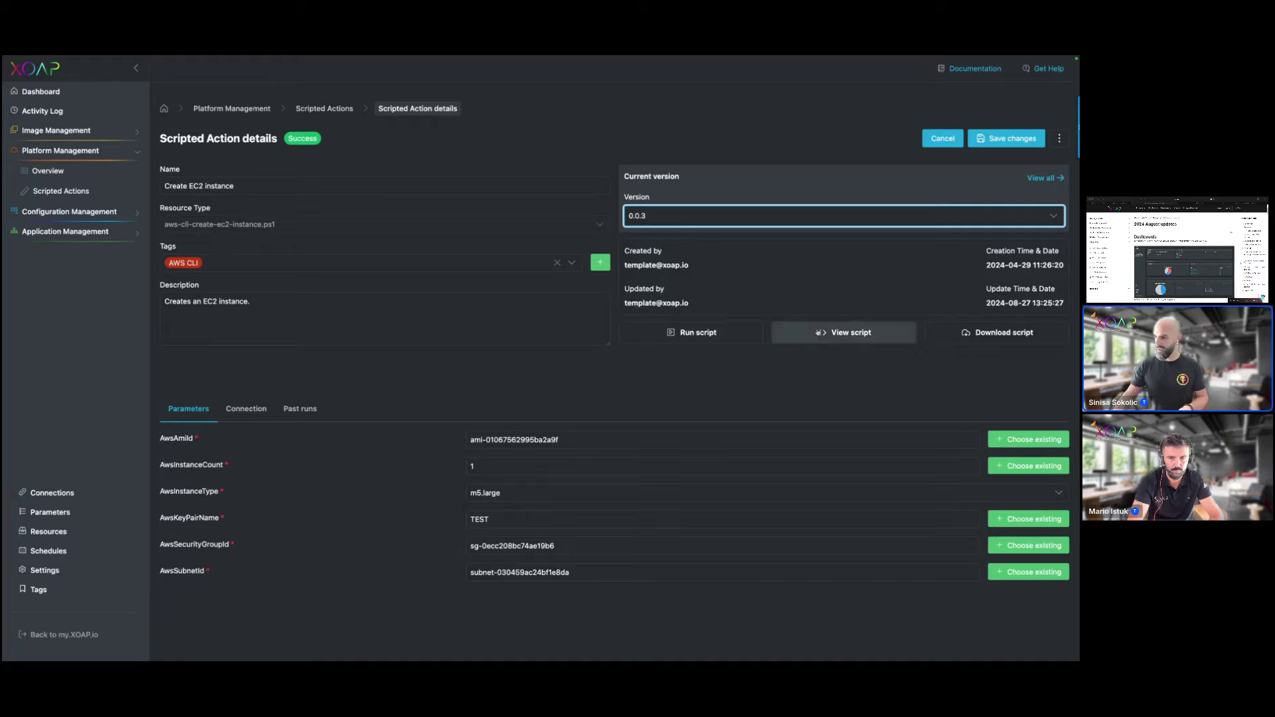
click(668, 217)
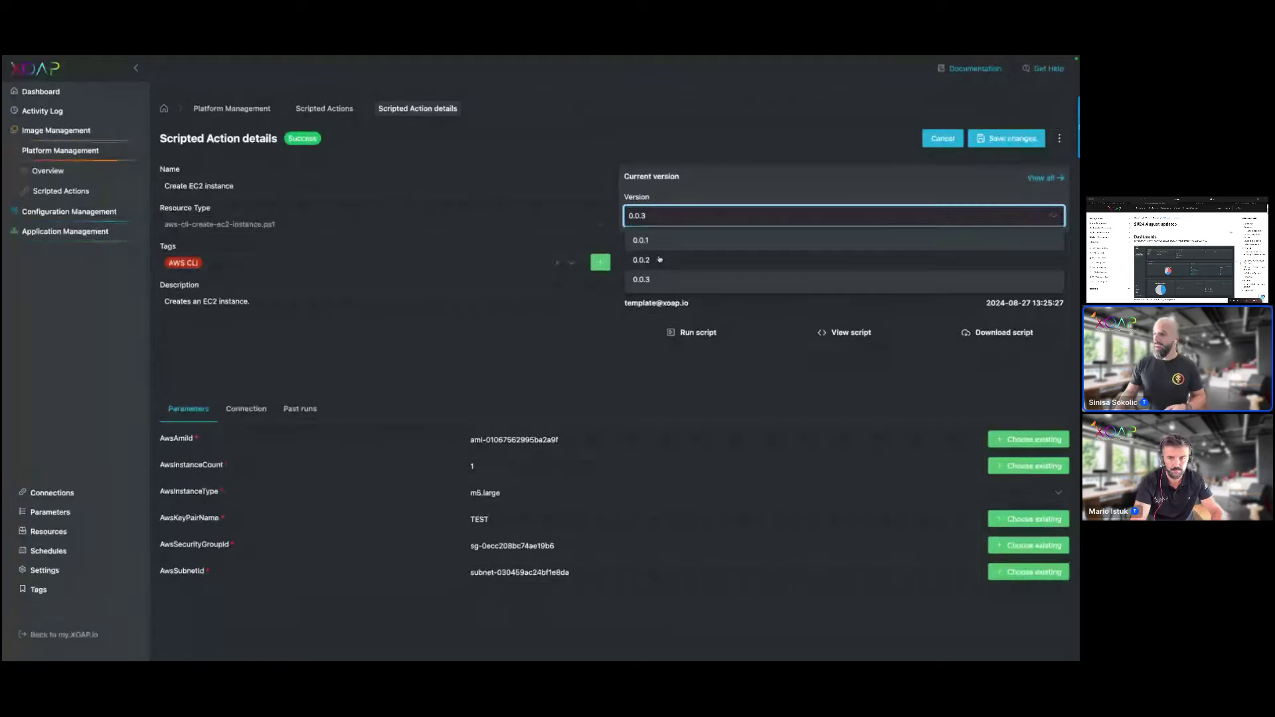
click(664, 156)
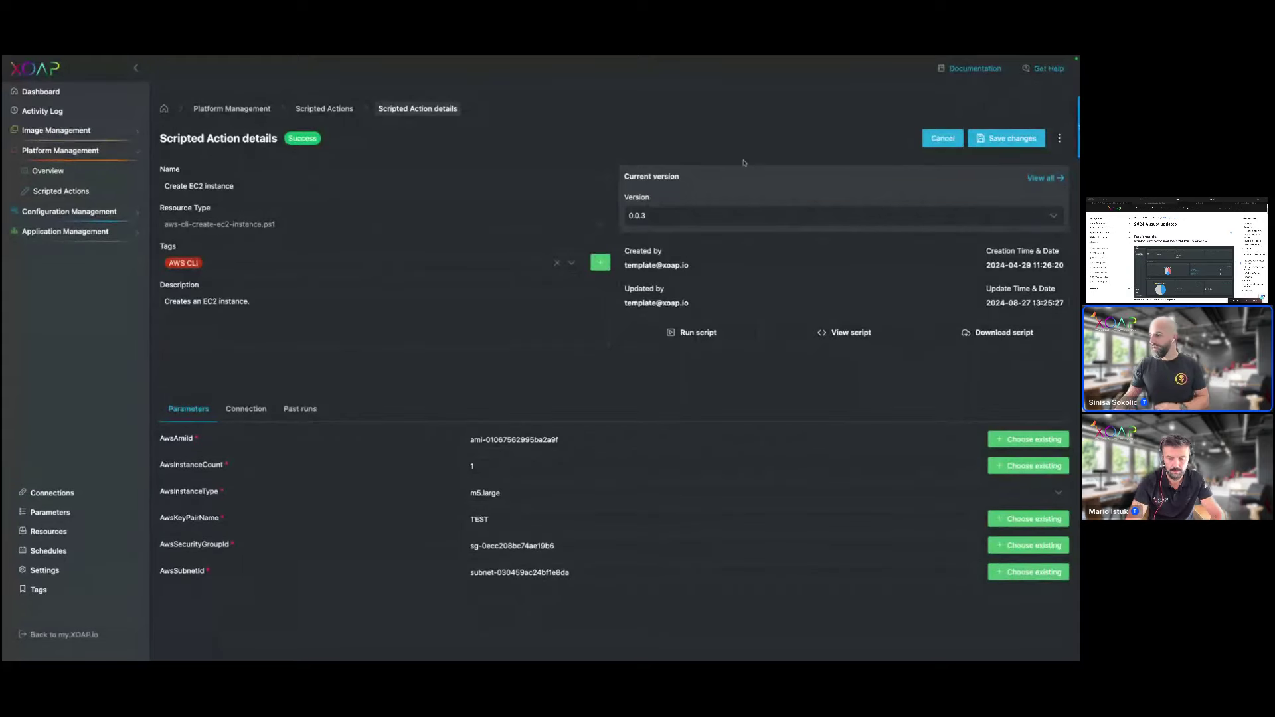
Preview the action's PowerShell script and close it without saving
click(834, 333)
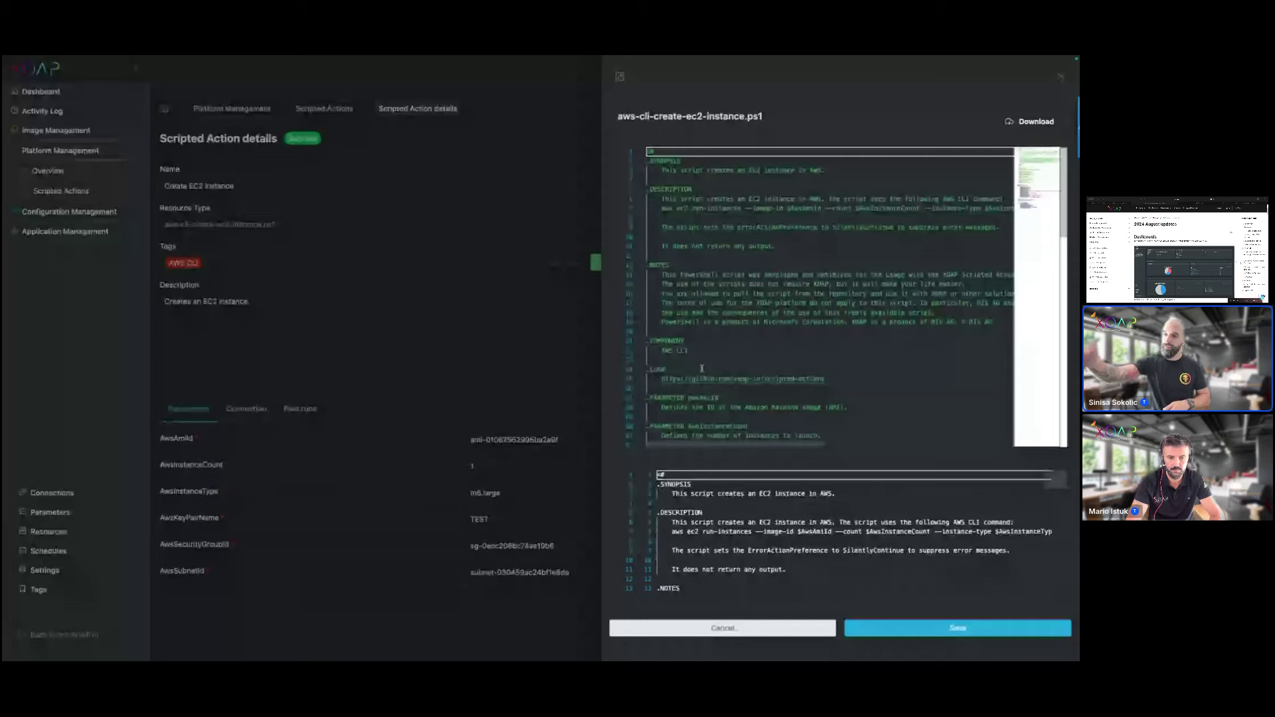
scroll(707, 398, right, 1)
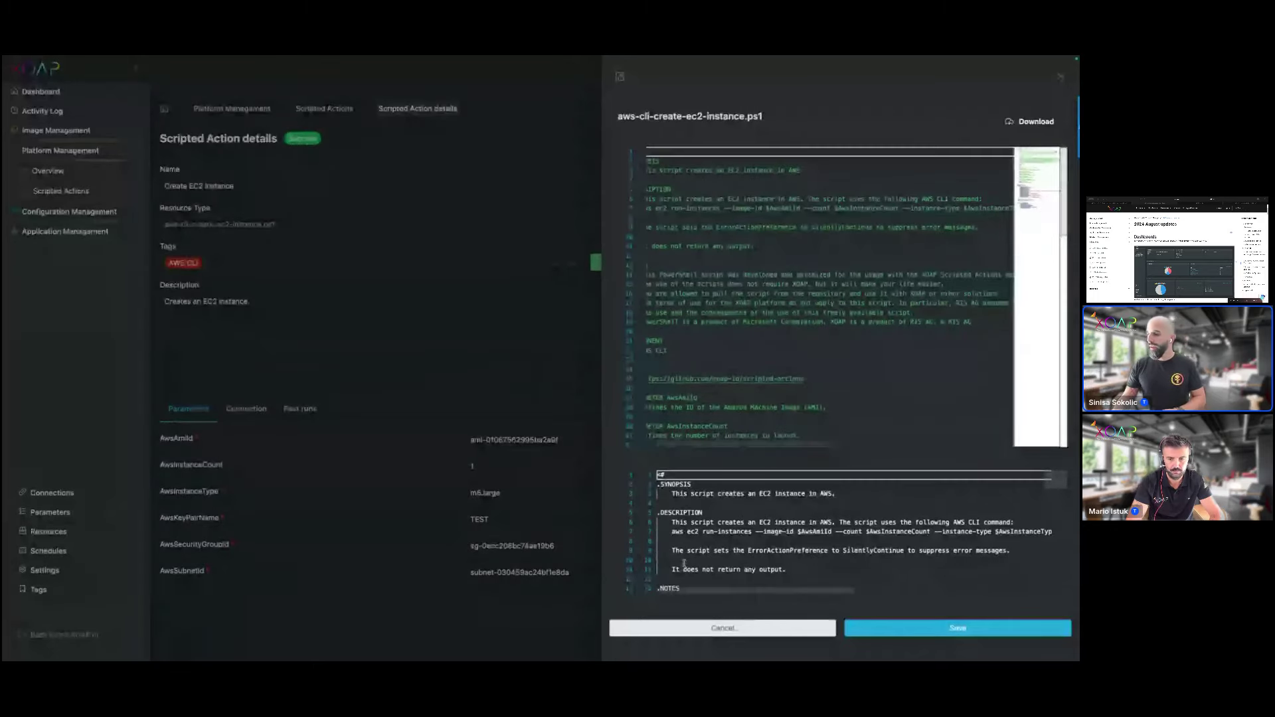
click(763, 627)
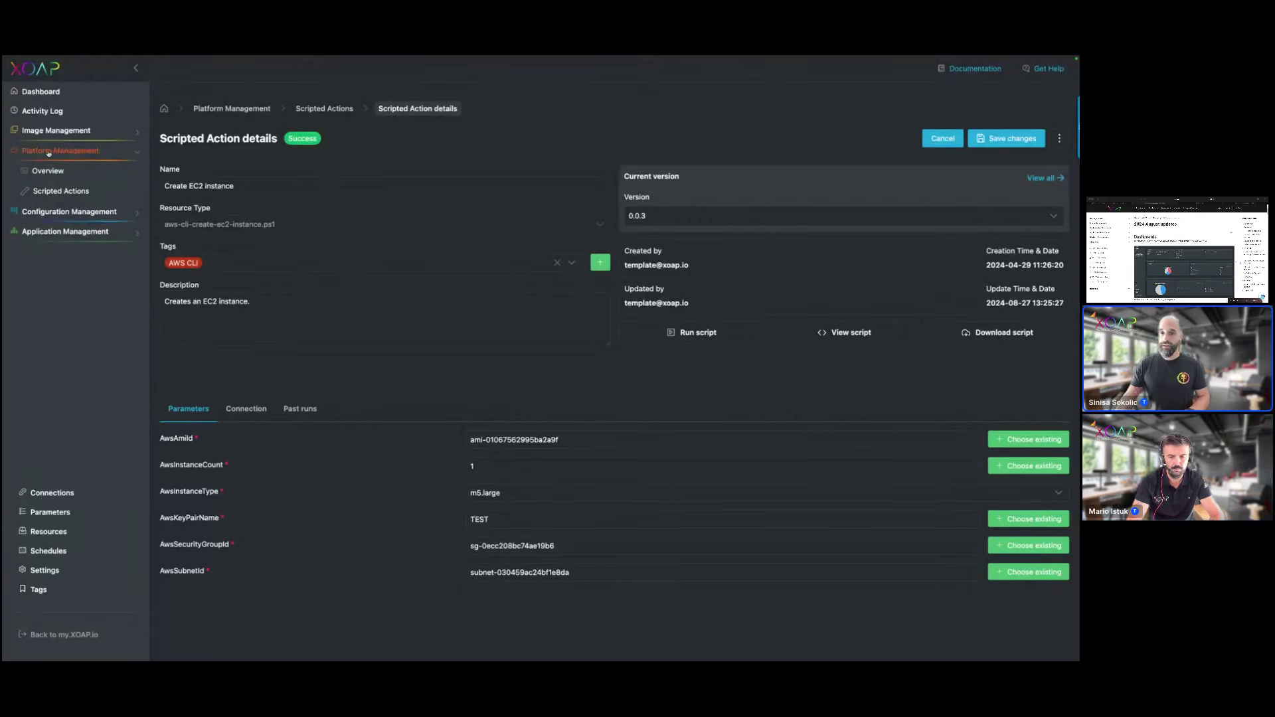
click(56, 131)
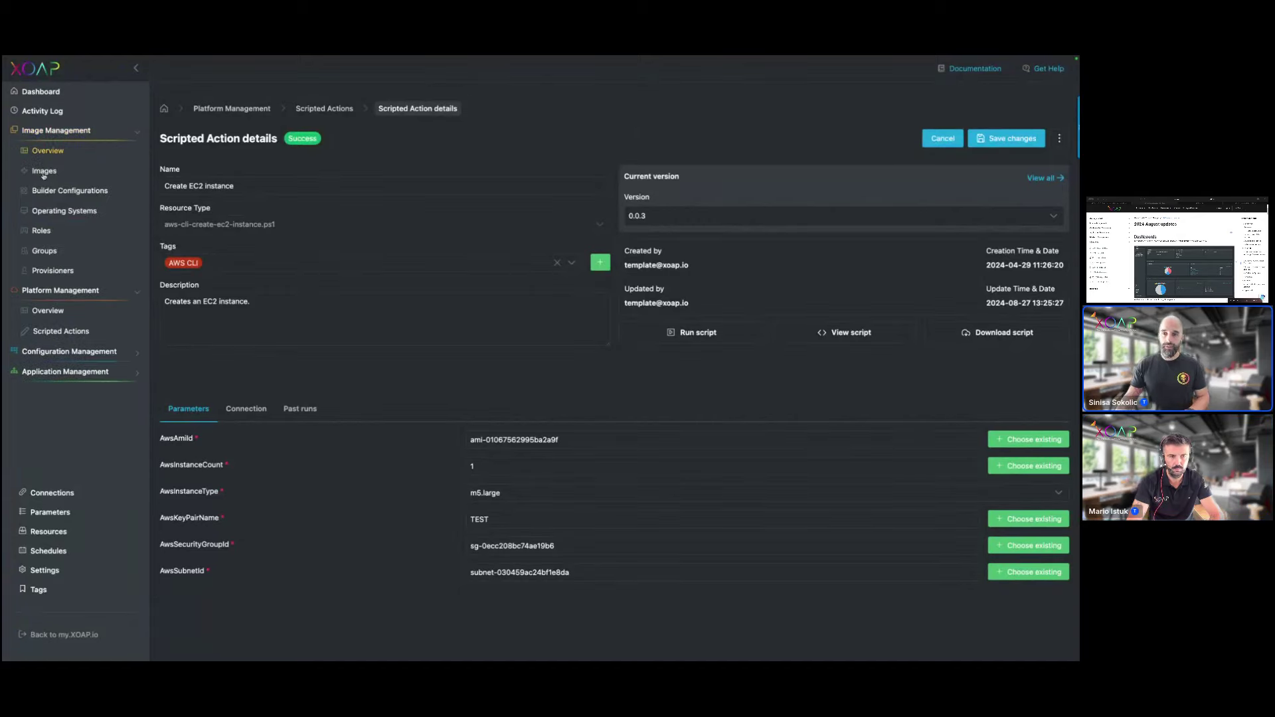
Open the Provisioners list and start a new DSC Local Configuration provisioner
click(59, 271)
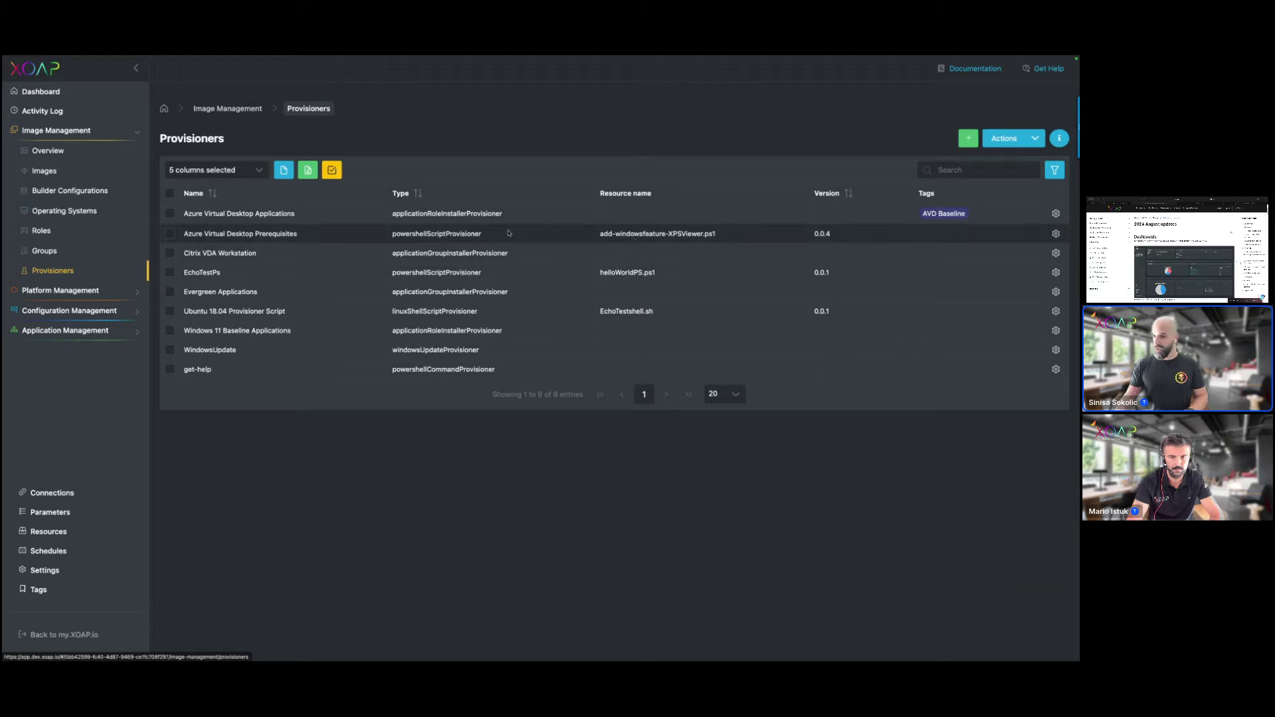
drag(480, 233, 408, 232)
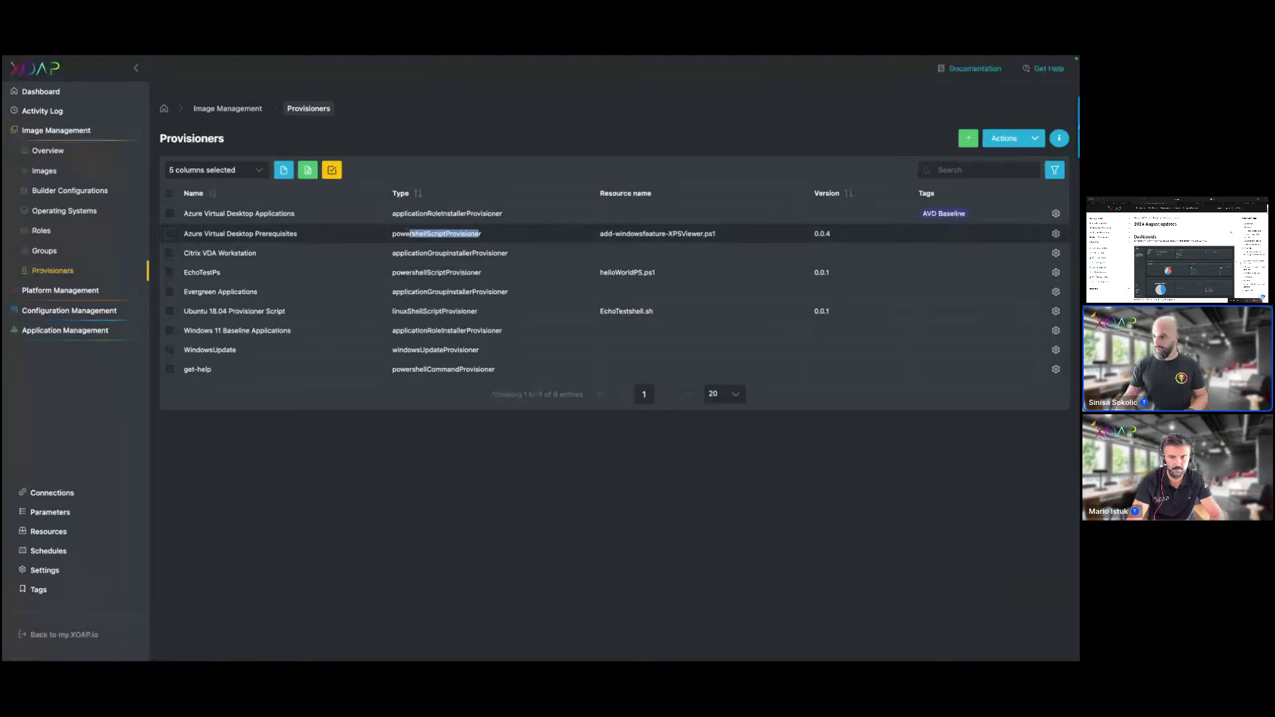
click(969, 137)
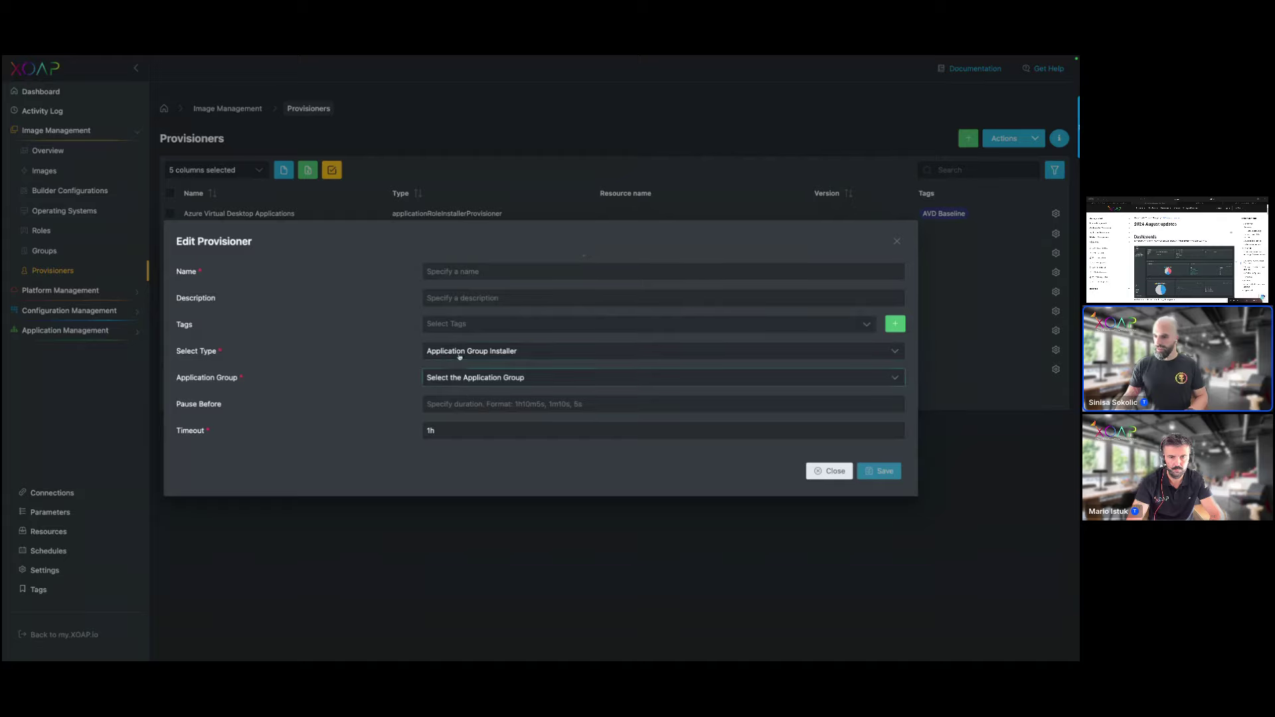
click(464, 352)
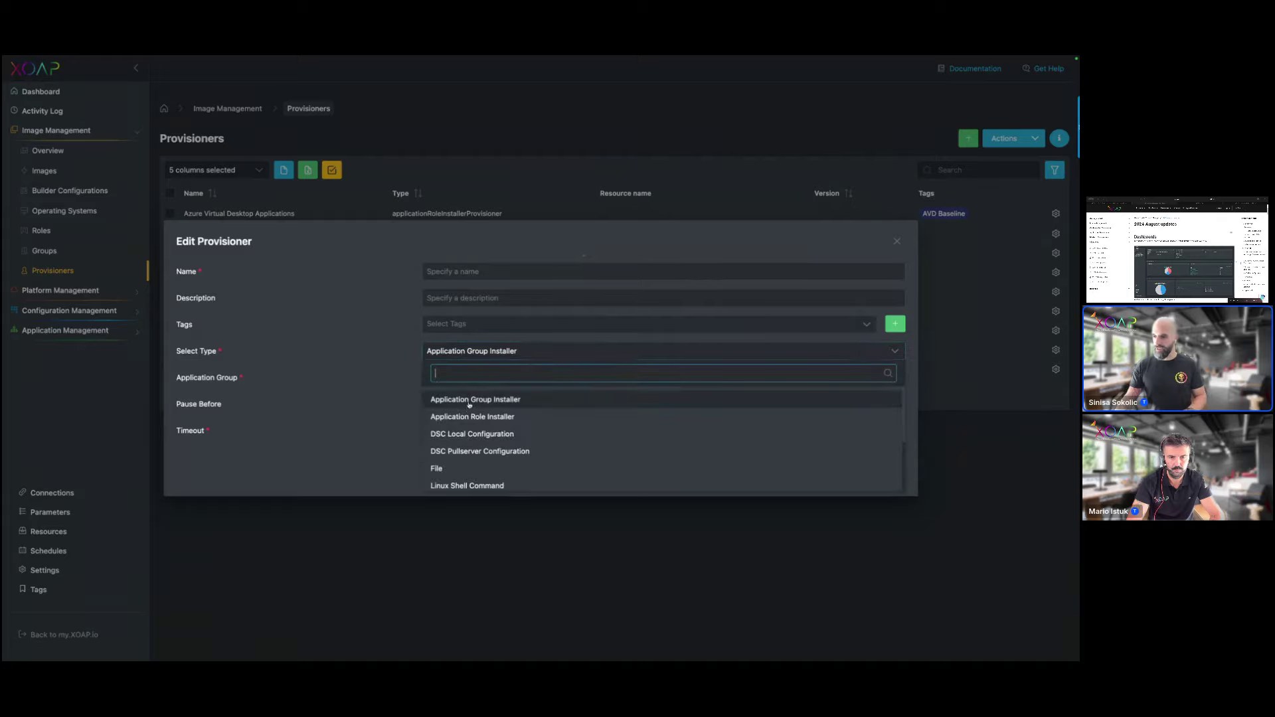
click(465, 434)
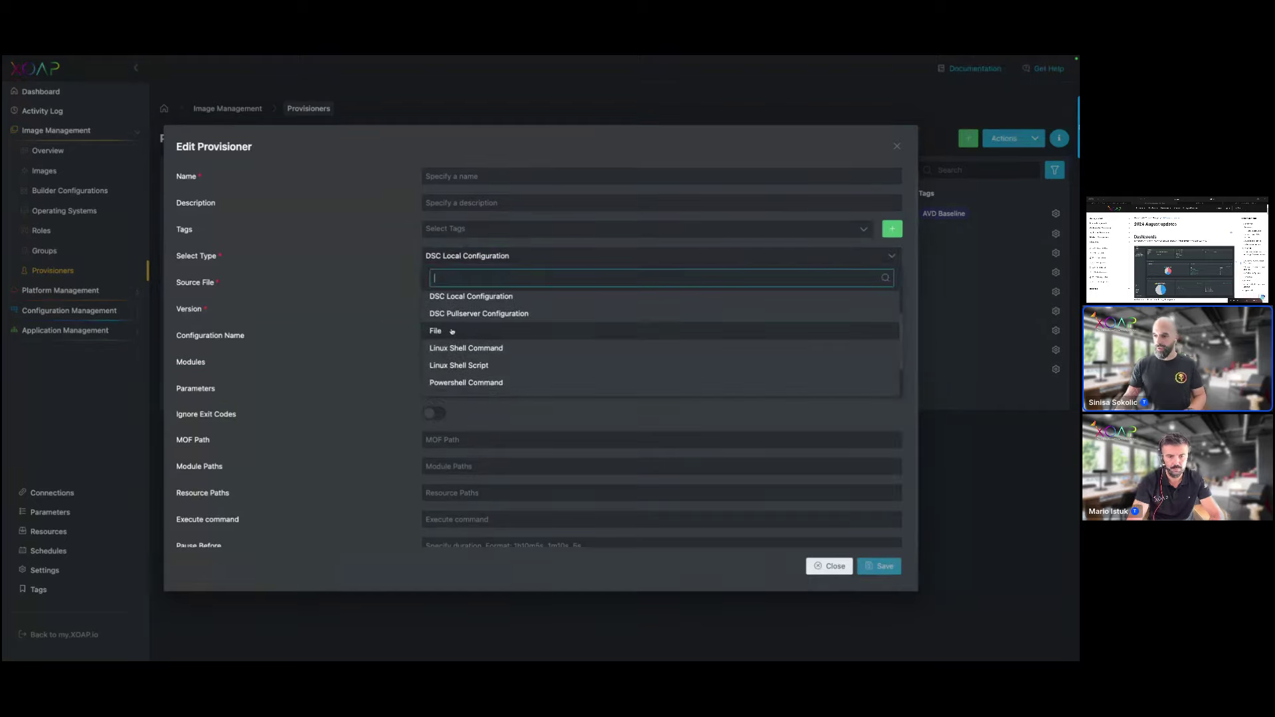
Switch the type to Powershell Script with source aws-cli-create-account.ps1, then discard the form
scroll(459, 369, down, 1)
click(459, 367)
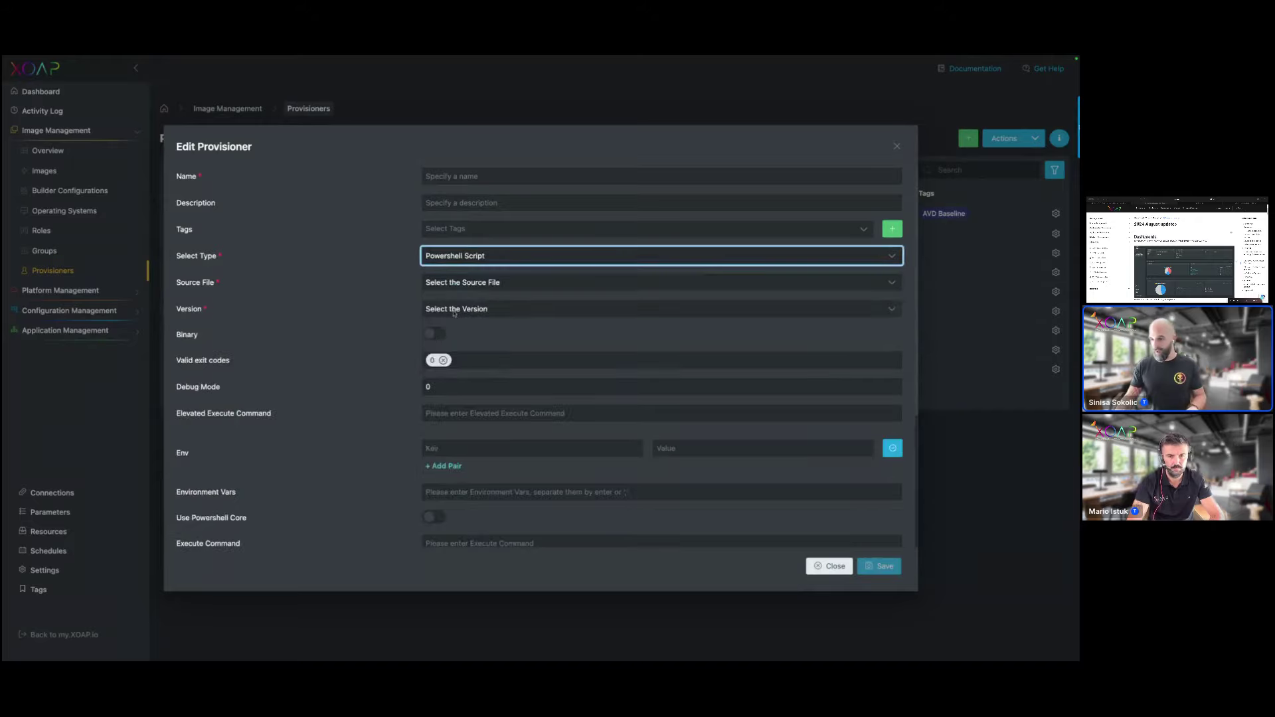
click(460, 284)
click(477, 365)
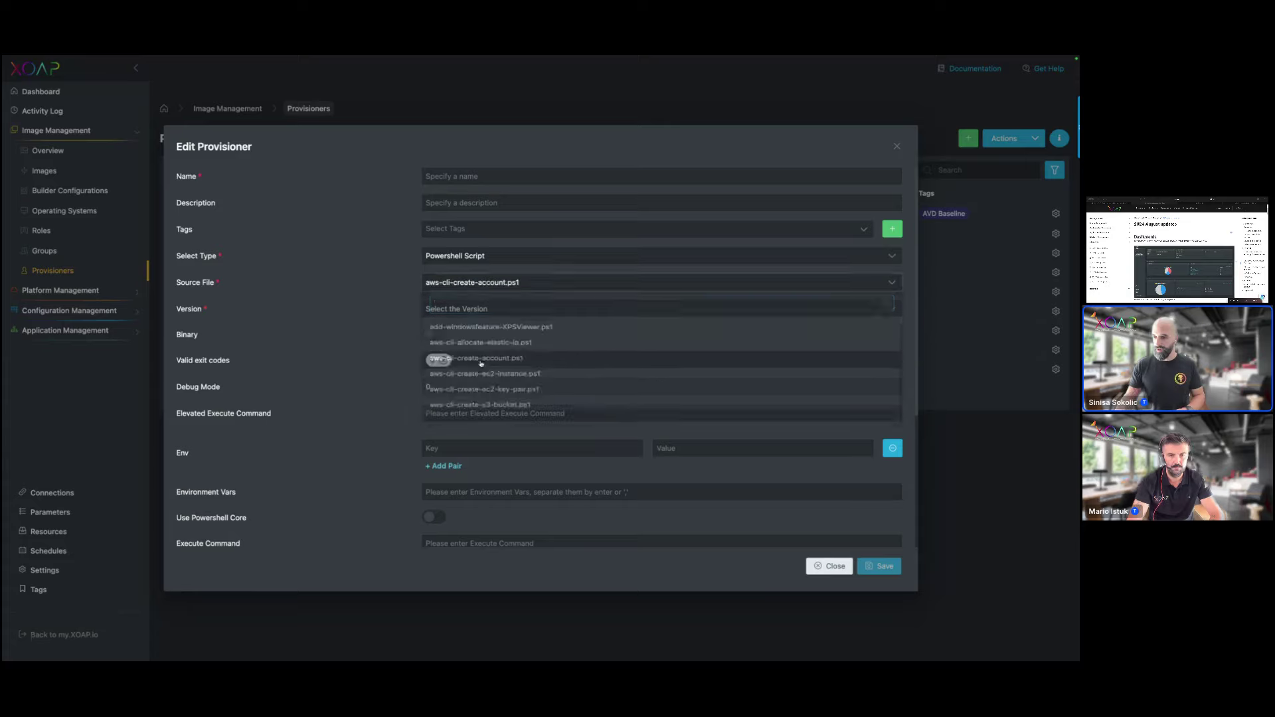
click(451, 309)
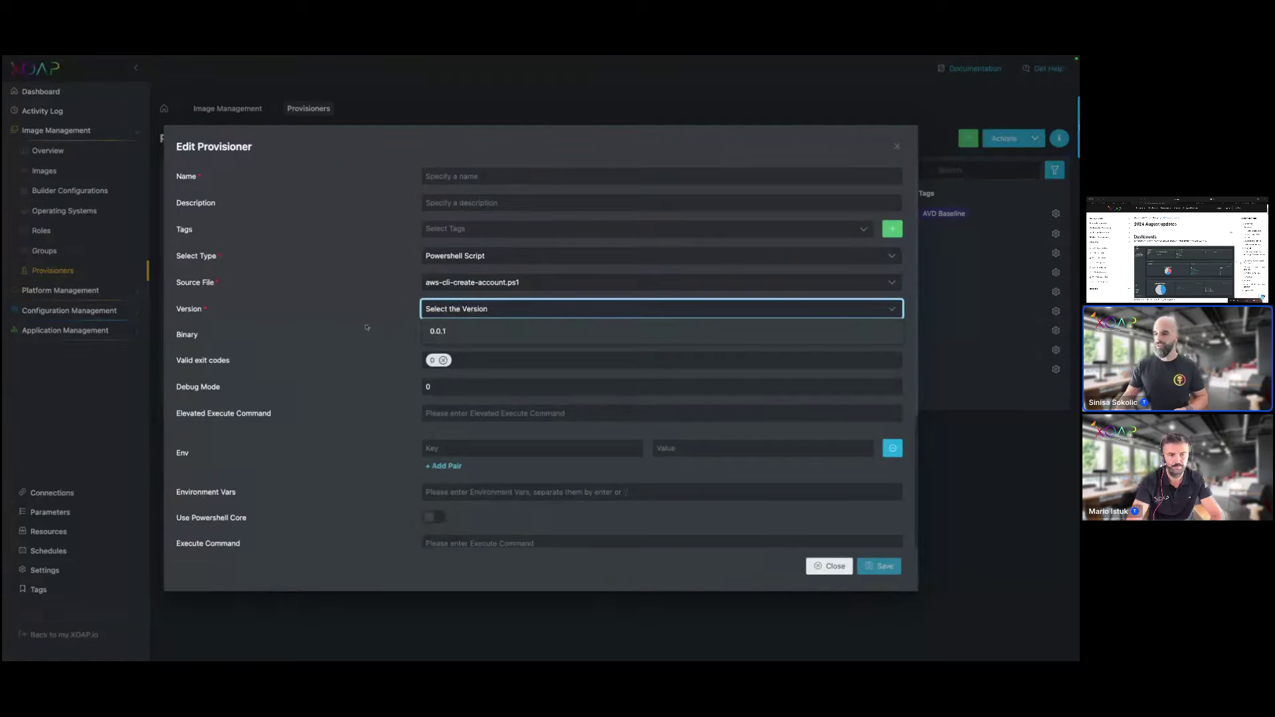
click(897, 146)
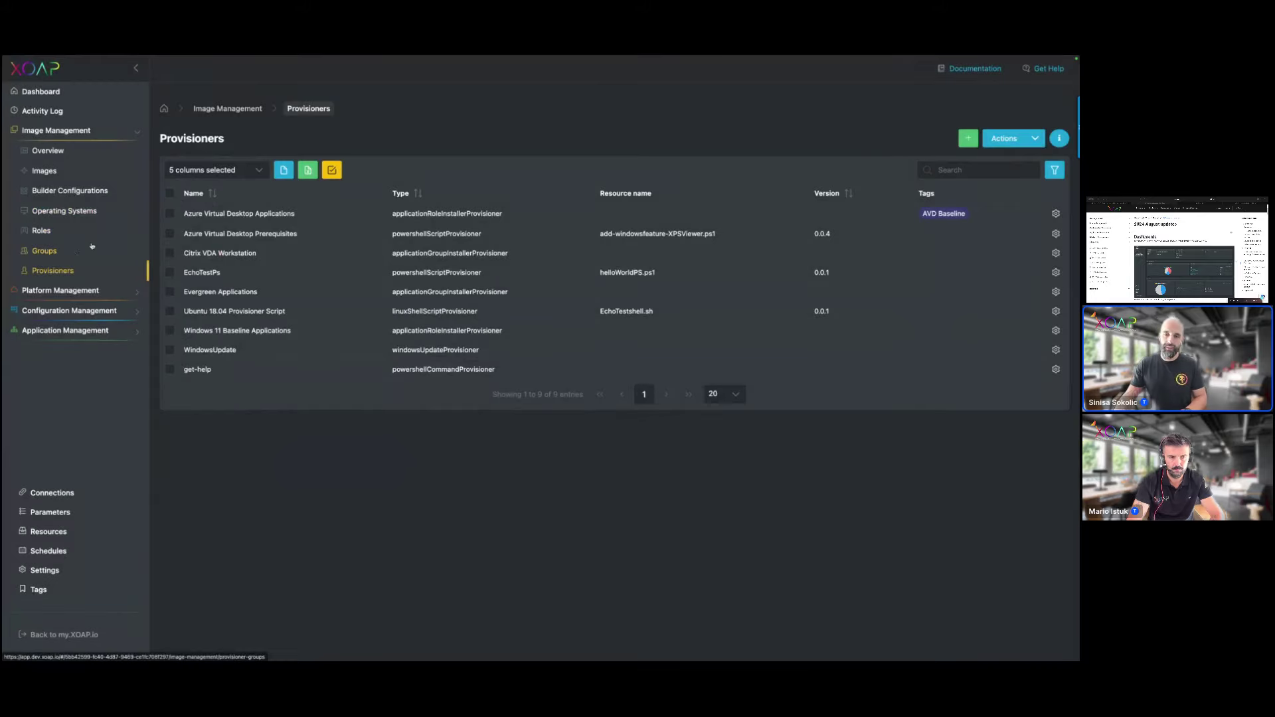
Open Builder Configurations and start a new builder of type Azure Managed
click(82, 192)
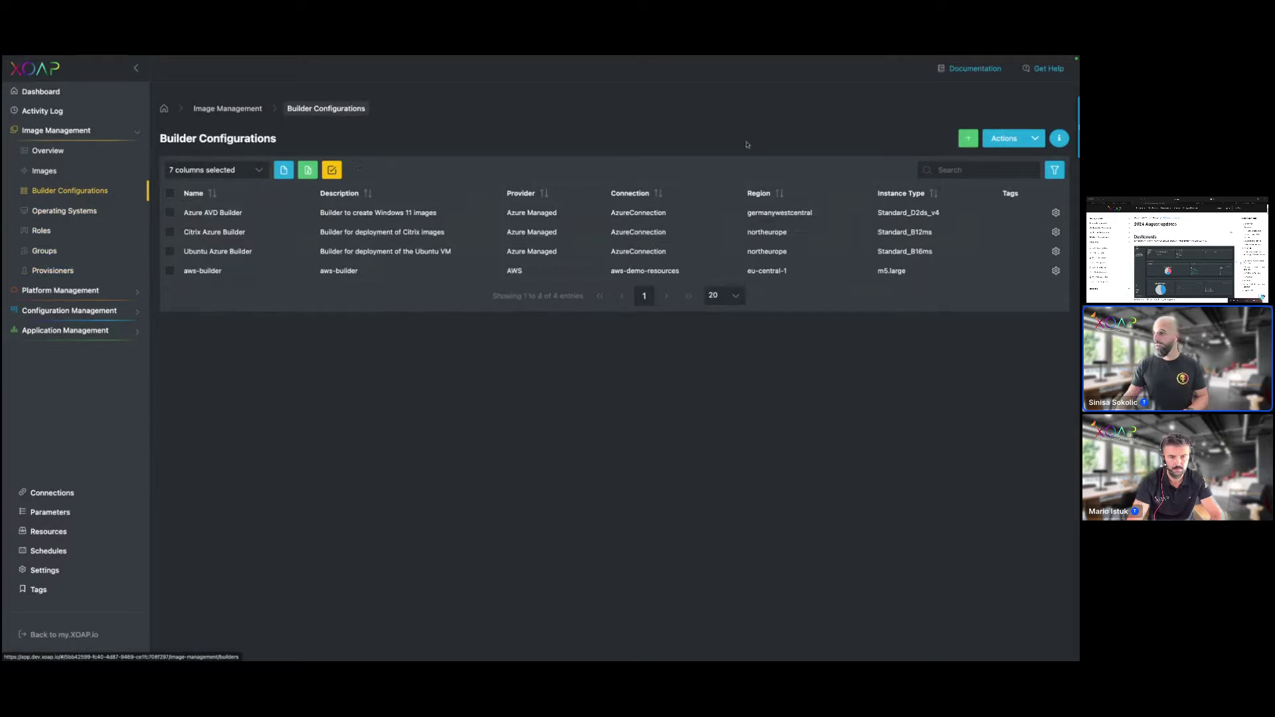
click(959, 140)
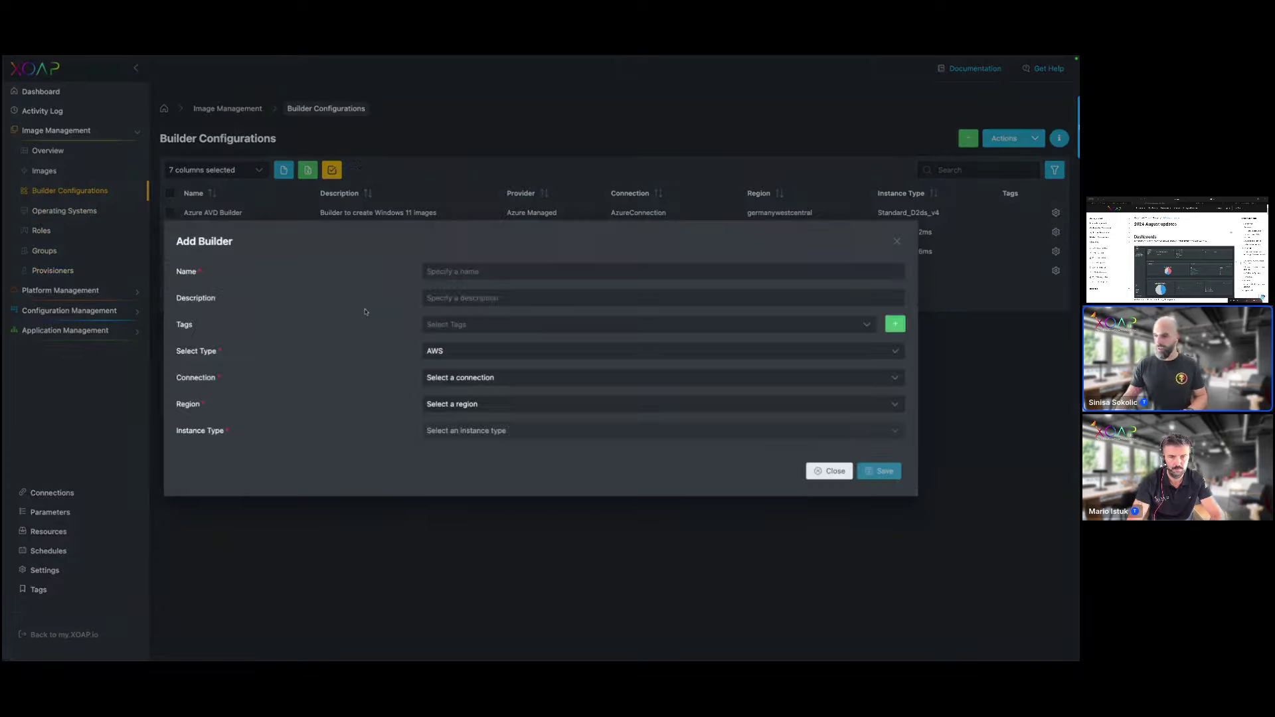
click(452, 351)
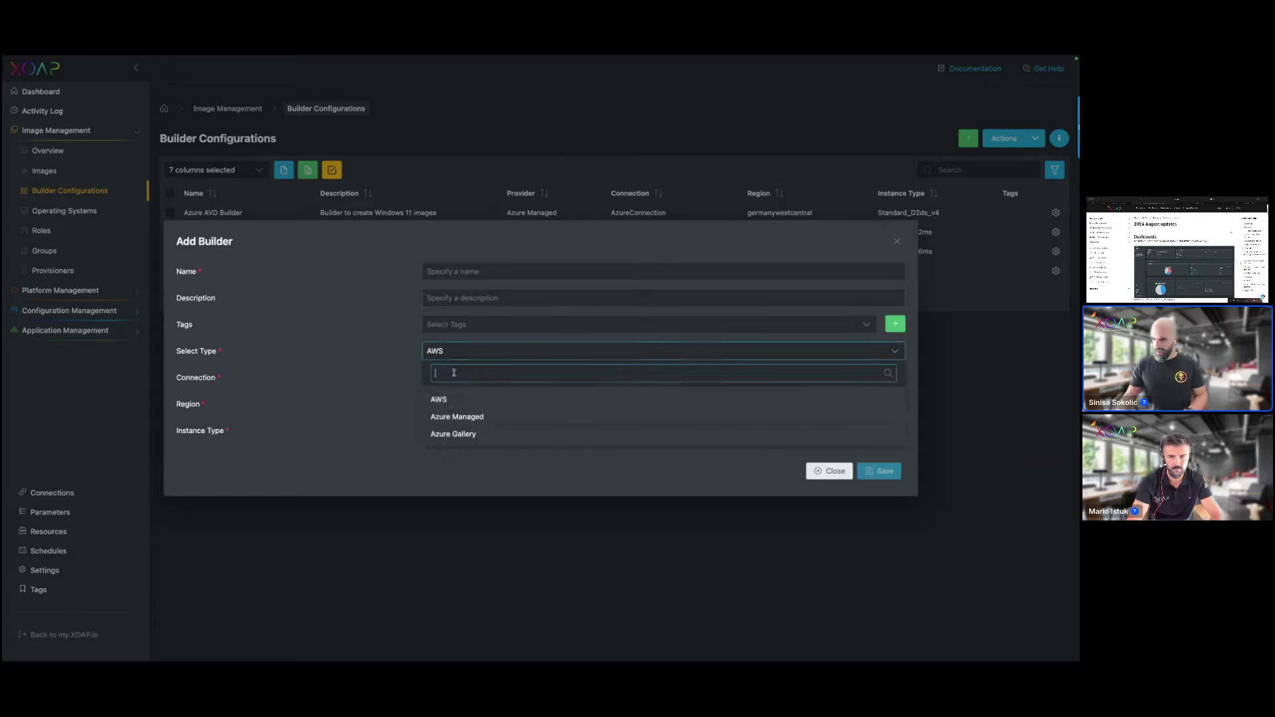
click(451, 416)
In the advanced options, browse the custom data and user data script files without choosing one
click(207, 530)
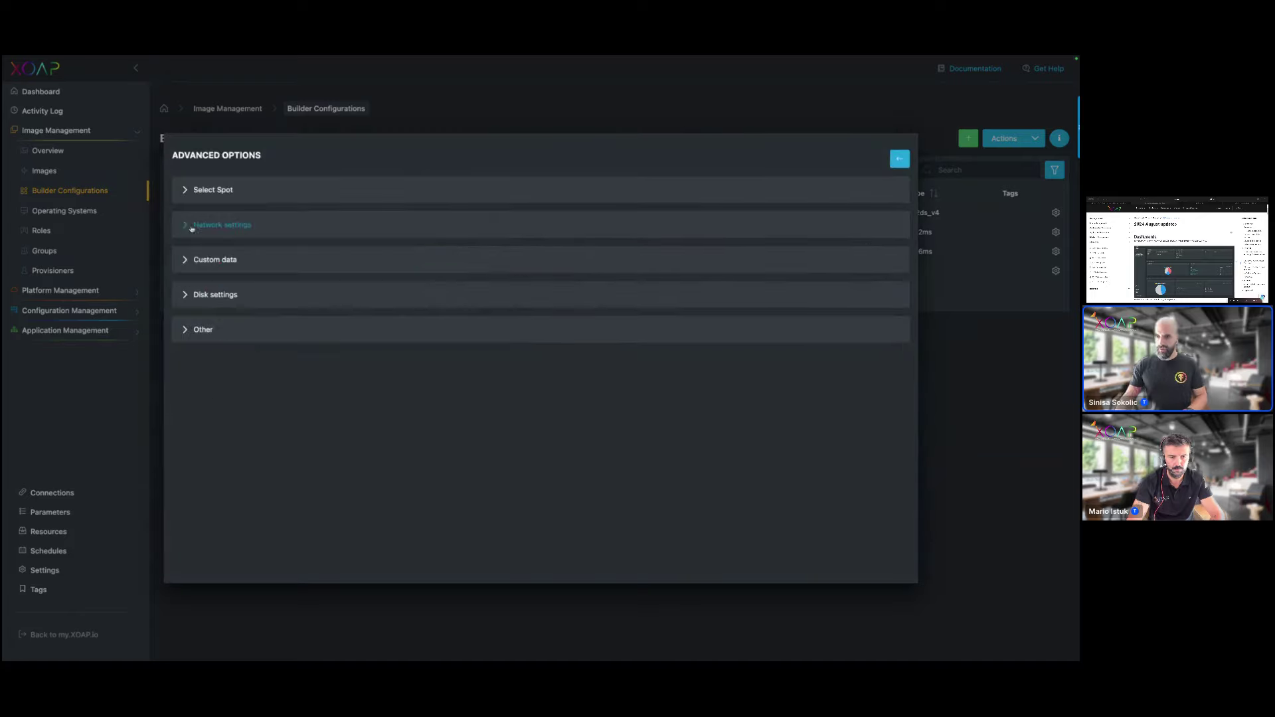
click(185, 258)
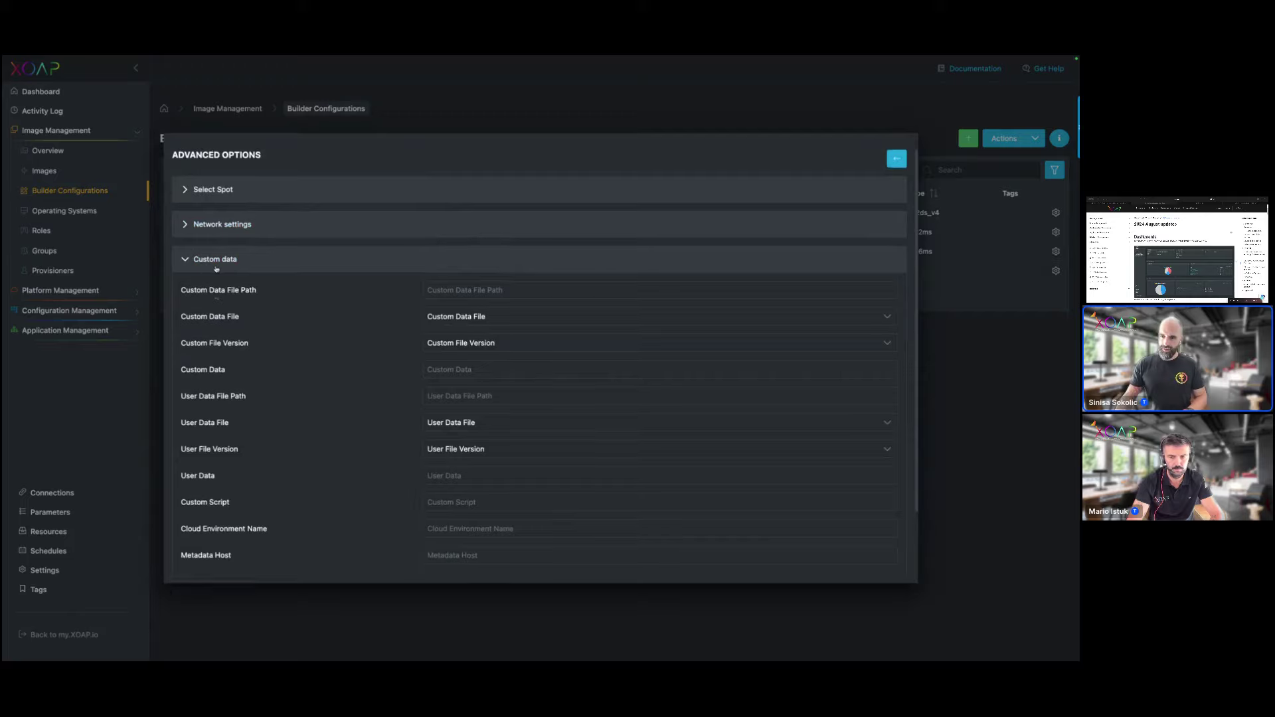
scroll(218, 264, down, 1)
scroll(219, 264, down, 3)
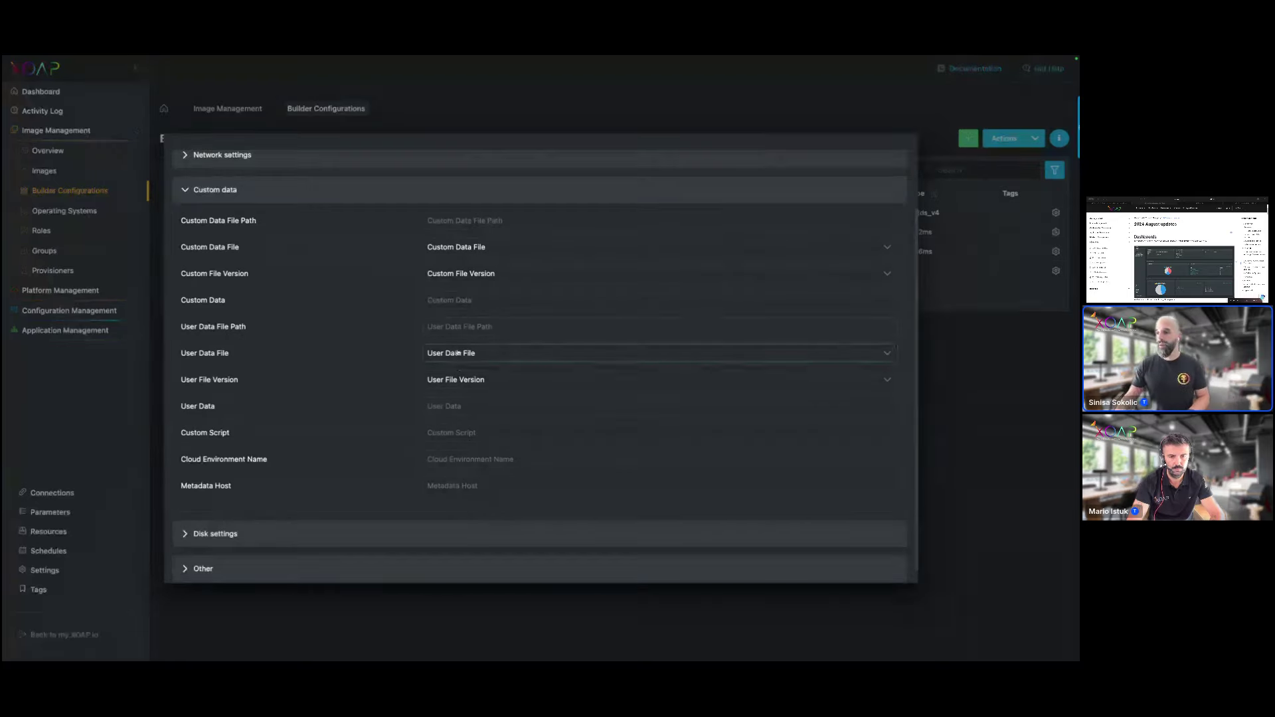
click(455, 247)
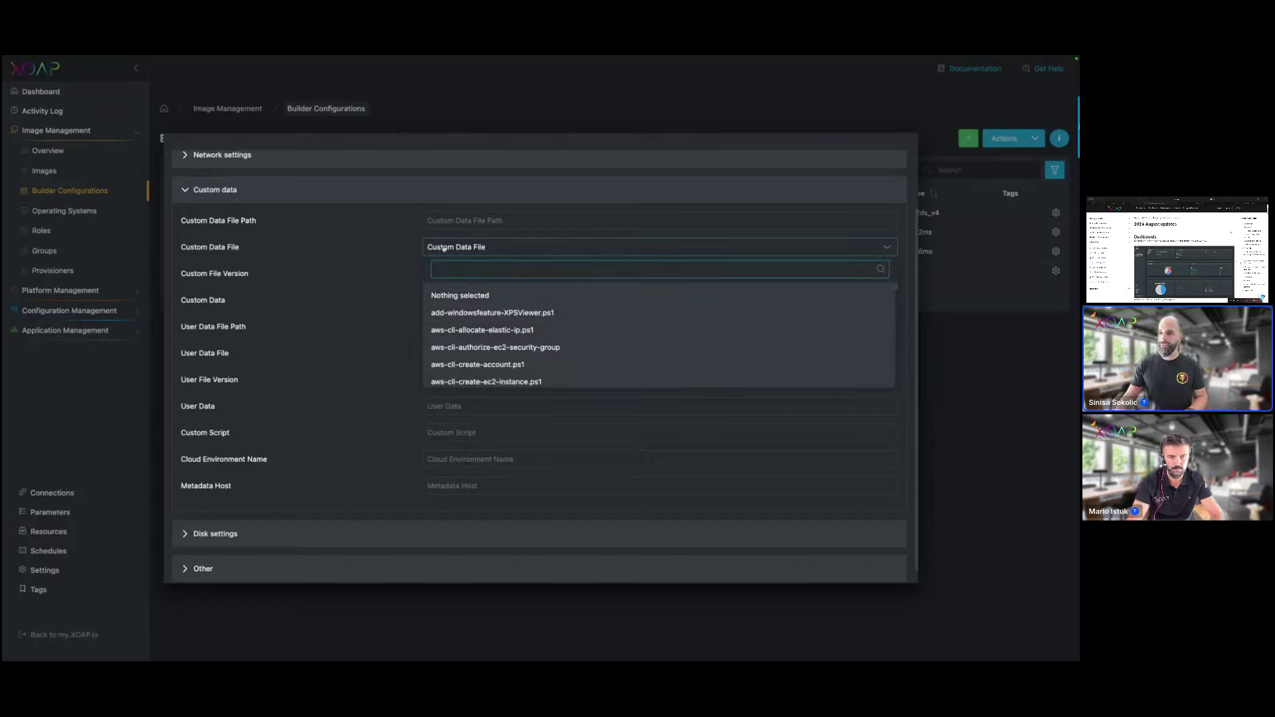
key(Tab)
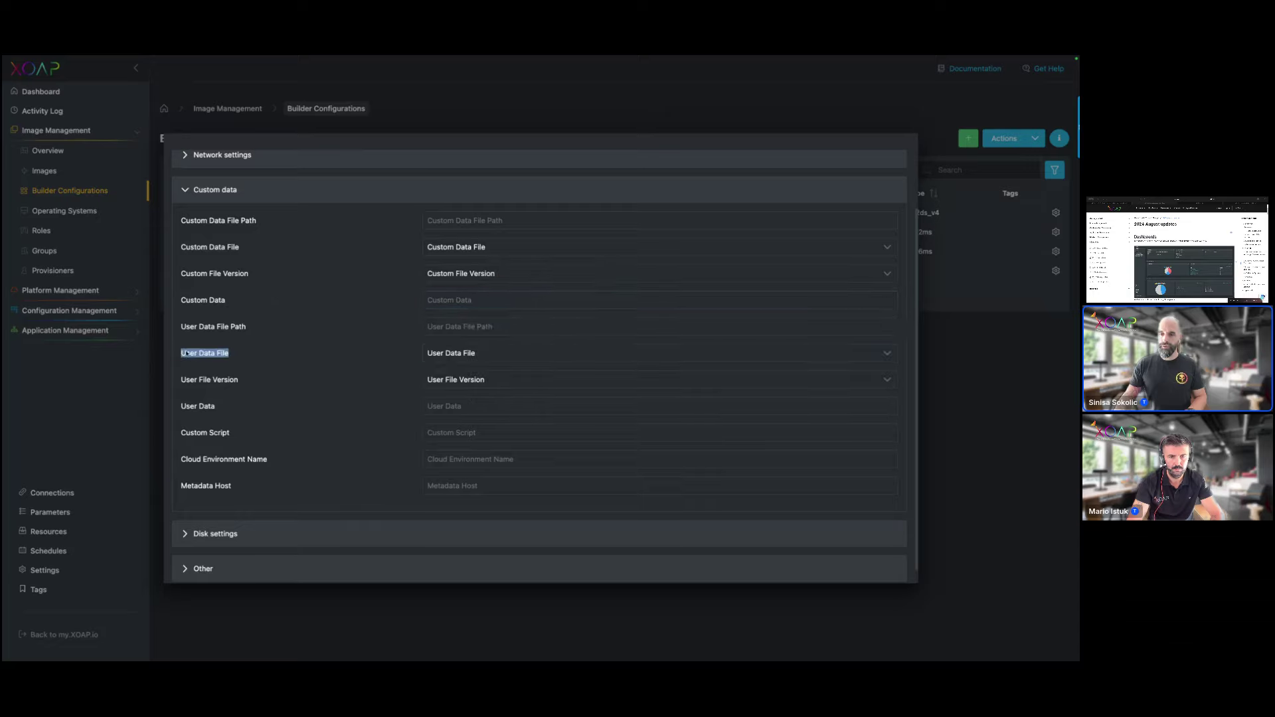
click(498, 354)
click(386, 379)
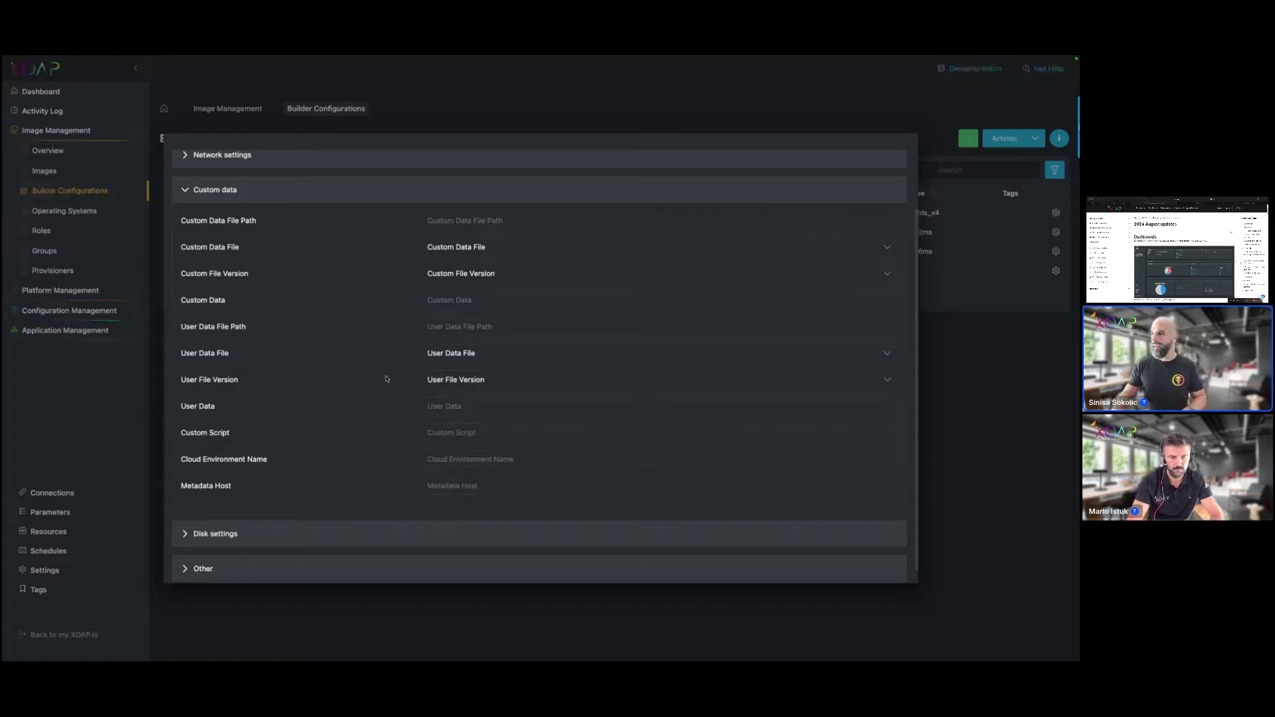
Return to the main Add Builder form and close it unsaved
scroll(765, 198, up, 5)
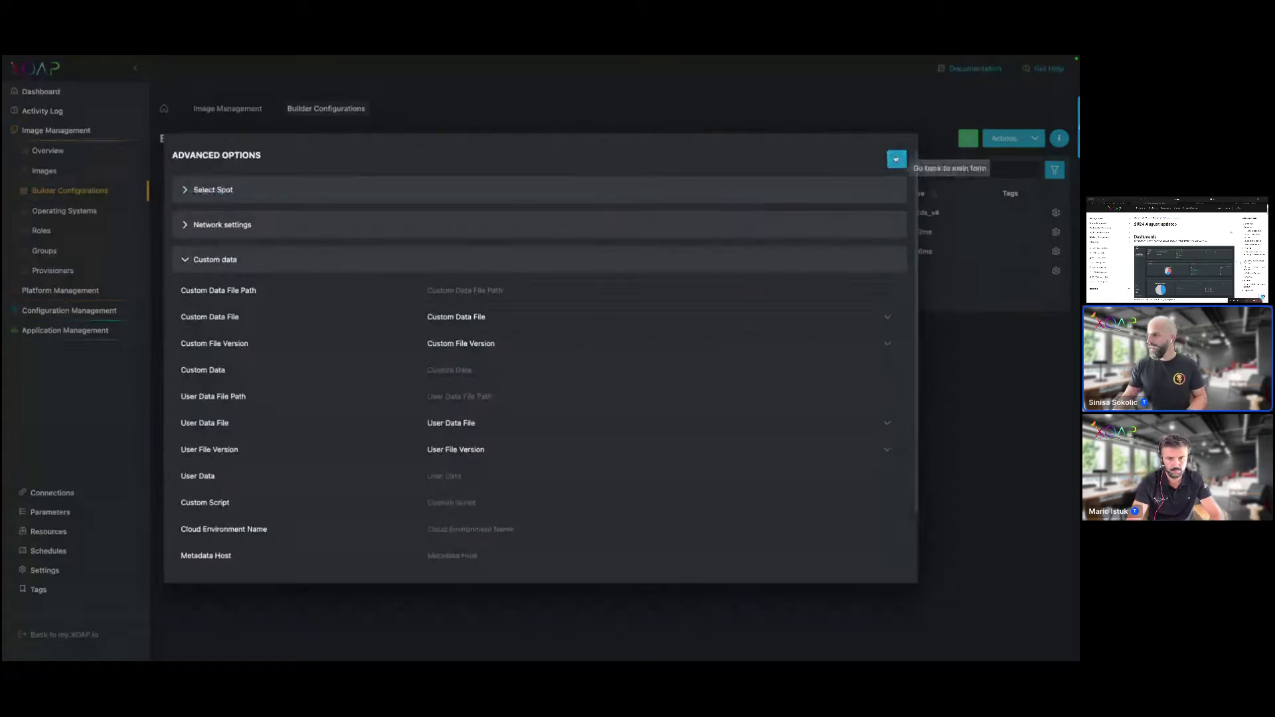
click(896, 159)
click(829, 558)
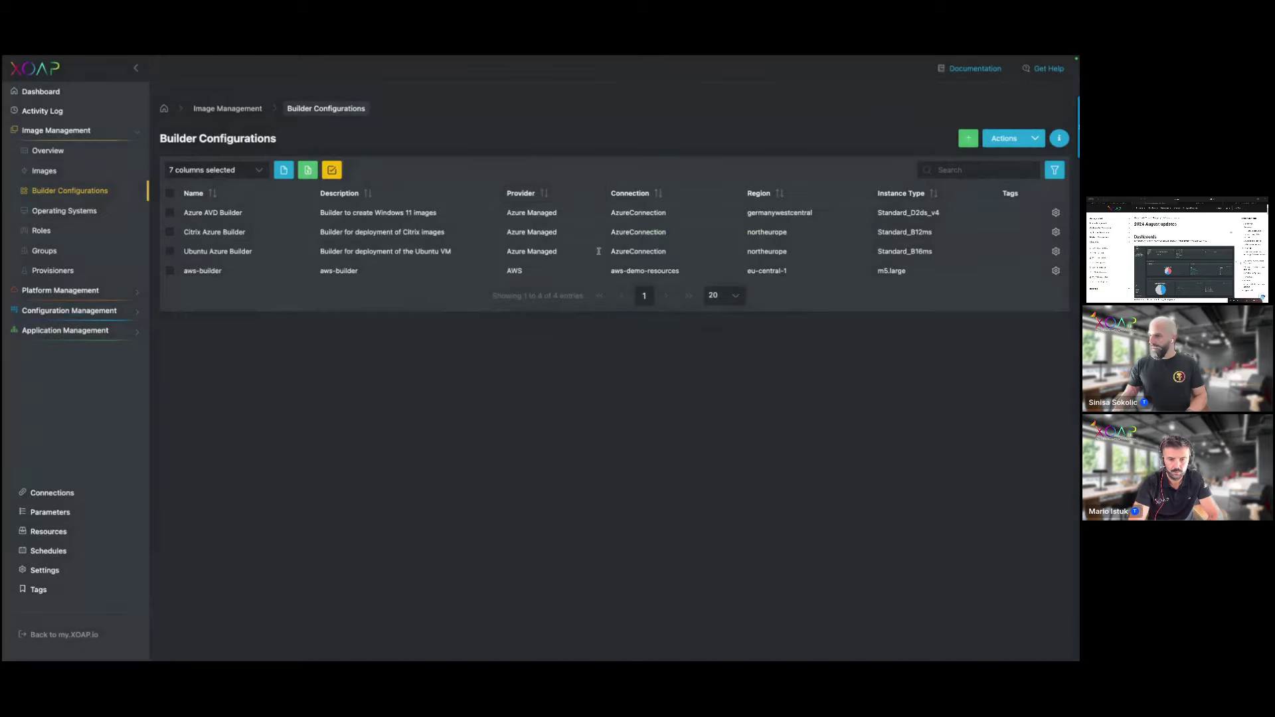
View the Resources script versions, then expand Platform Management and go to Scripted Actions
click(49, 533)
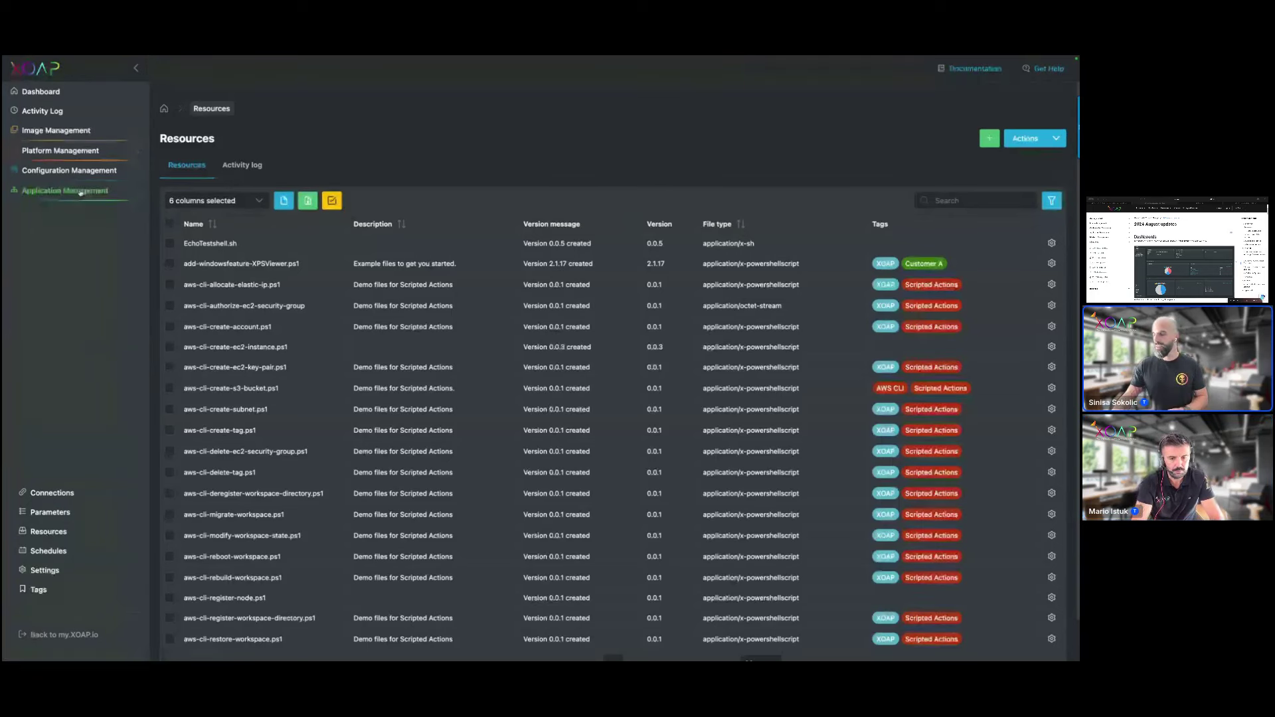
click(68, 157)
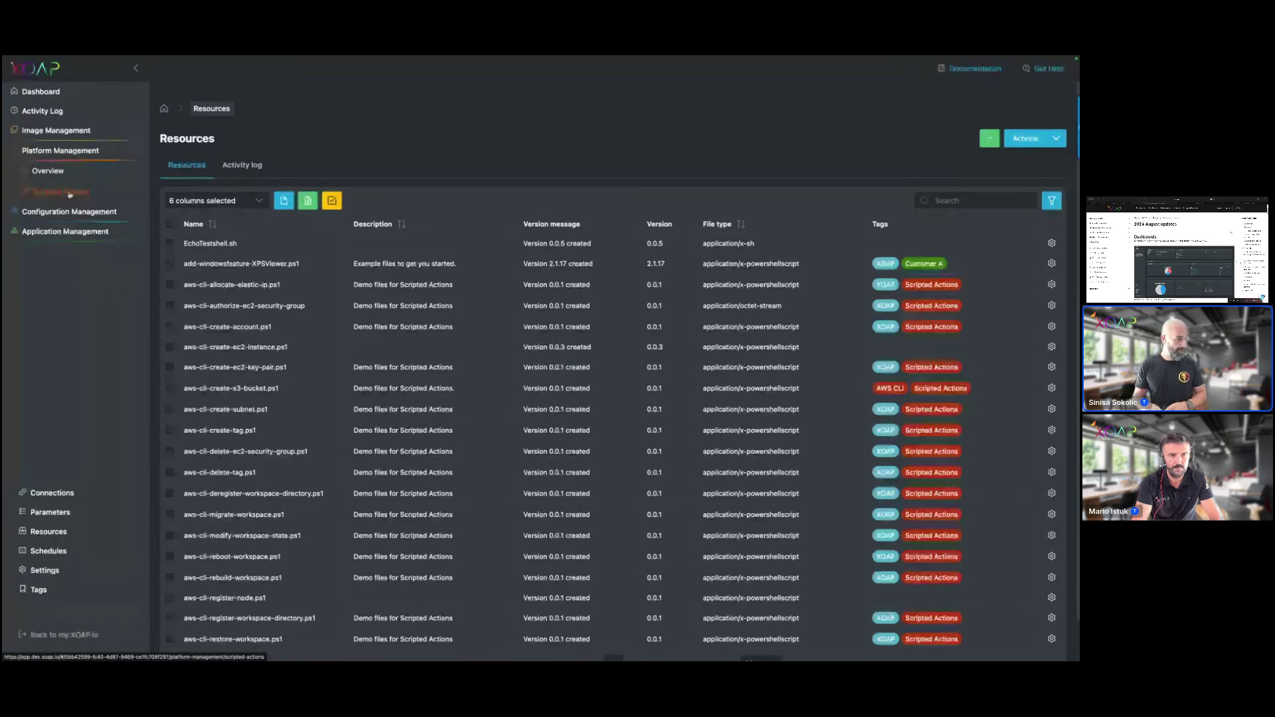
click(70, 192)
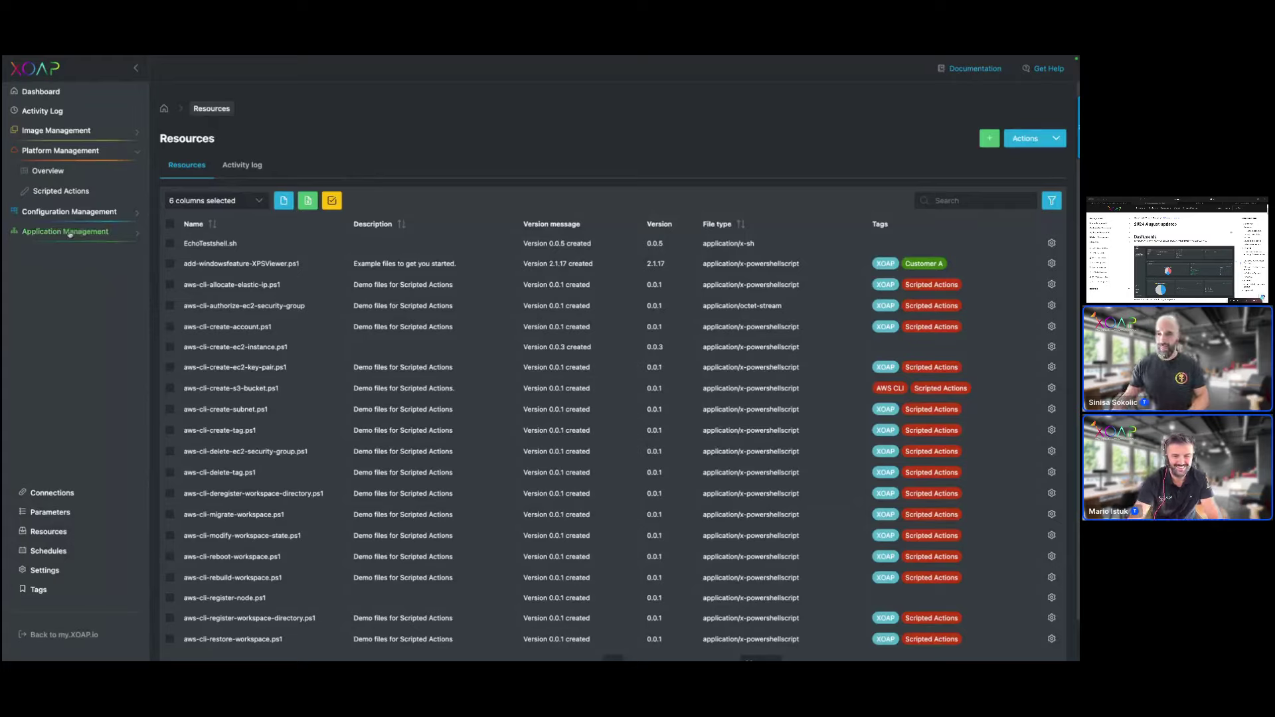
Collapse and re-expand Platform Management, then reopen the Scripted Actions list
click(80, 152)
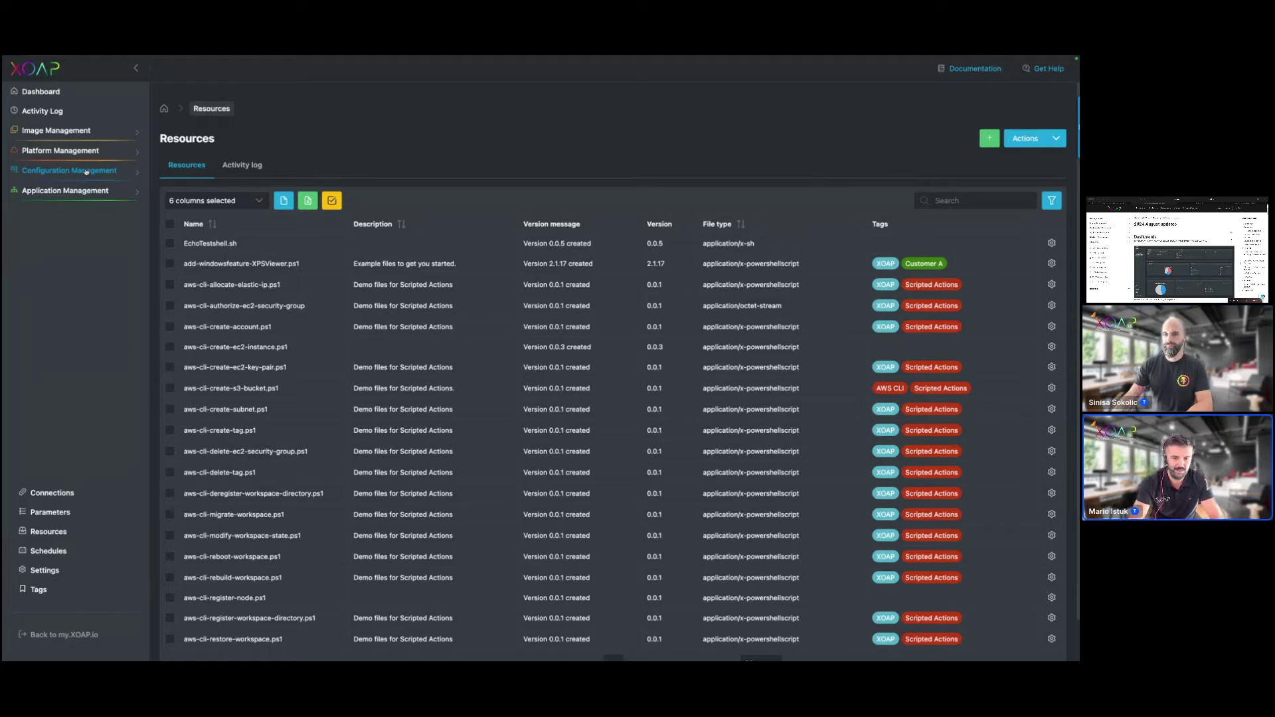
click(73, 151)
click(80, 191)
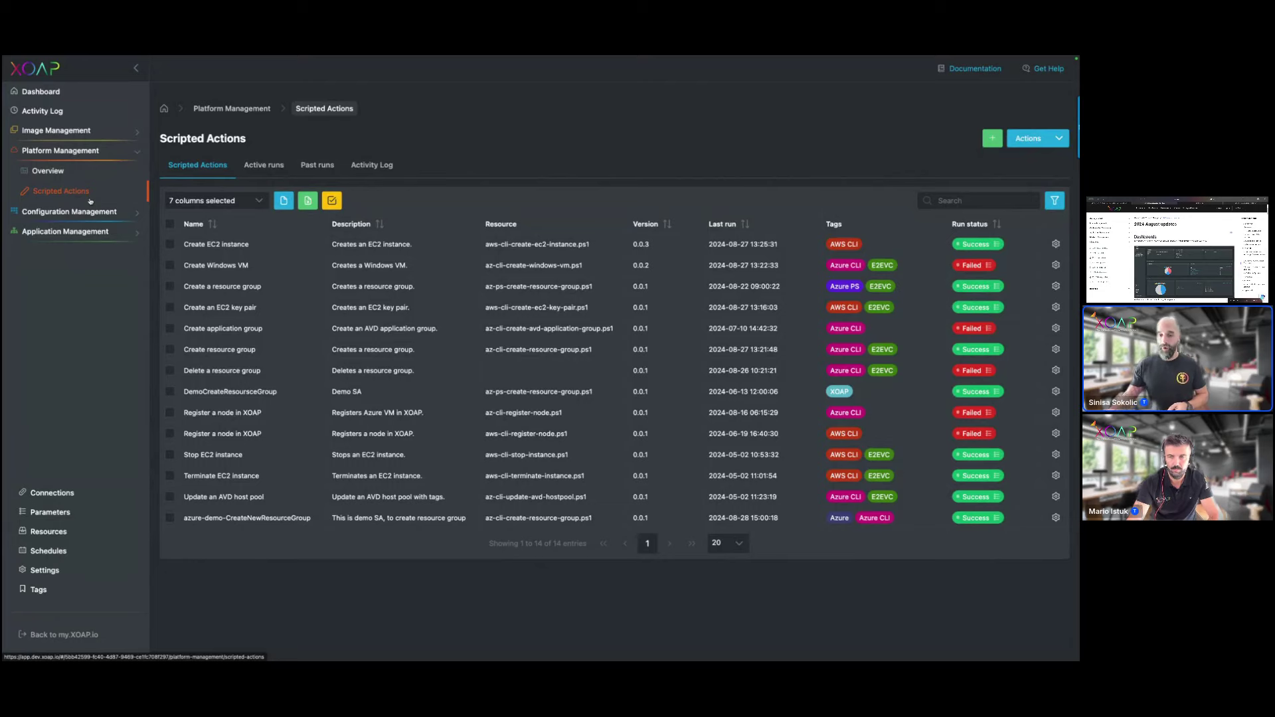
click(42, 552)
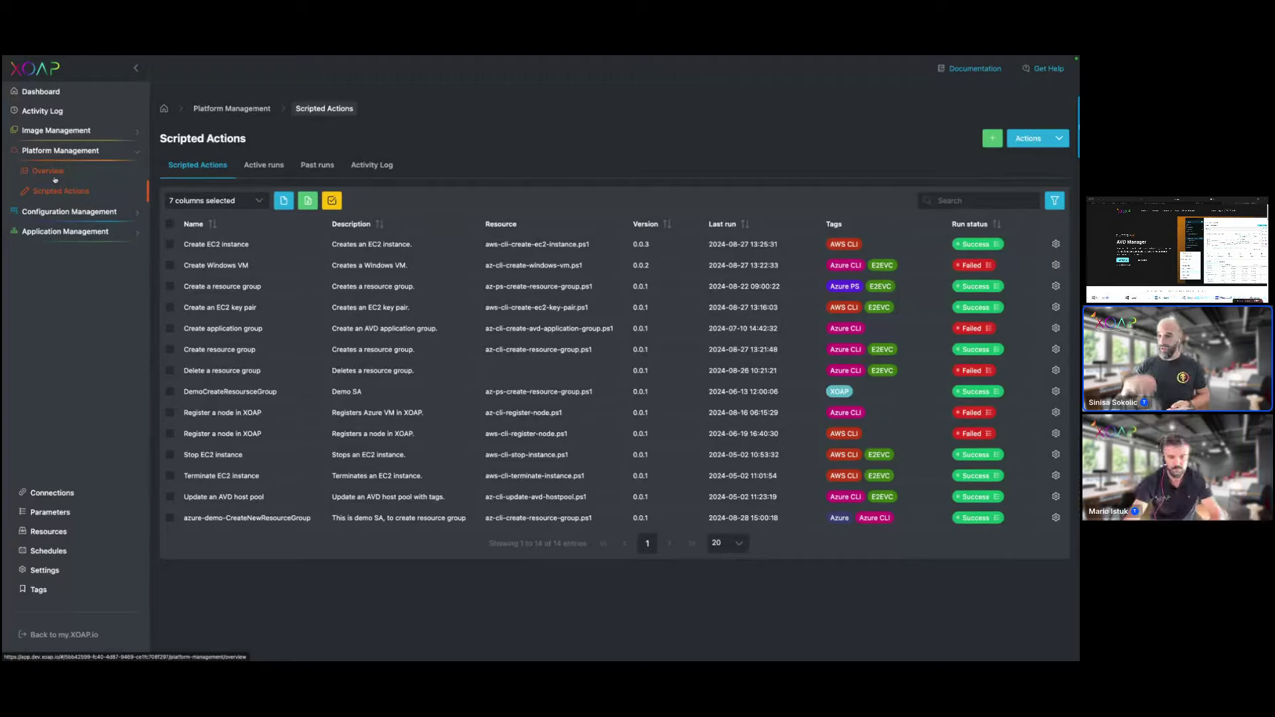
Go to the Connections page in the XOAP console
click(51, 495)
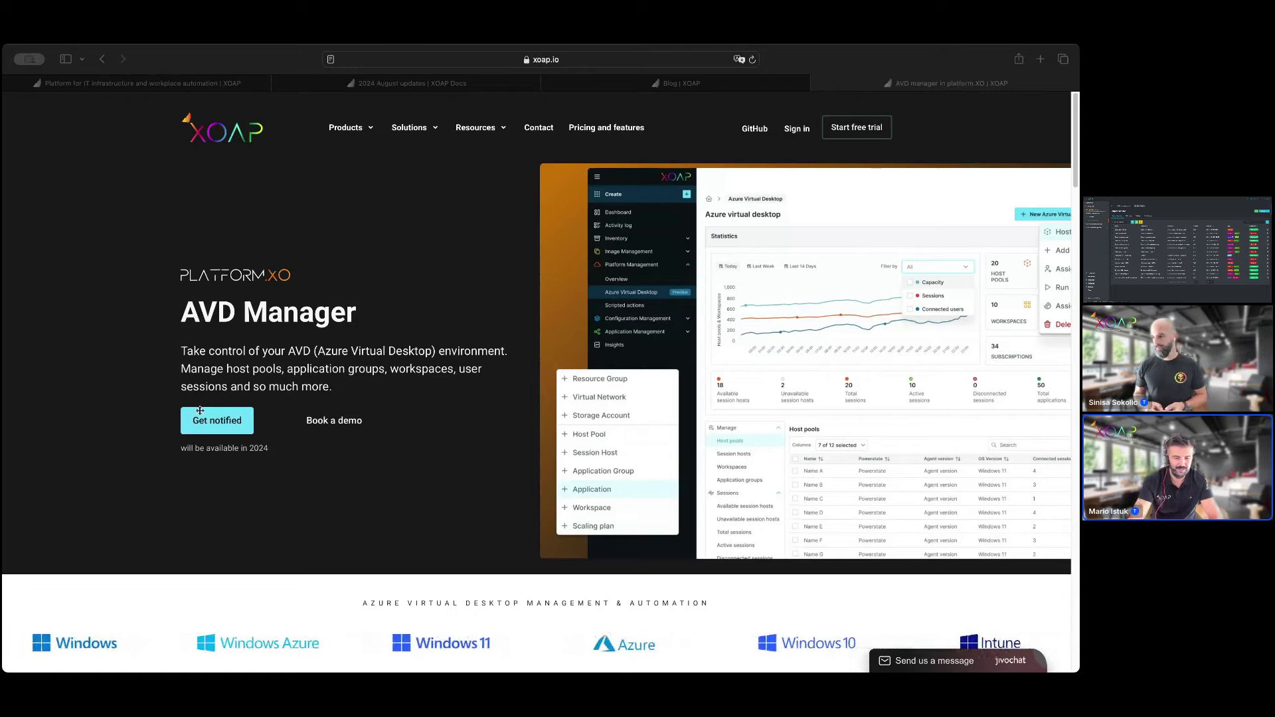
scroll(446, 430, down, 2)
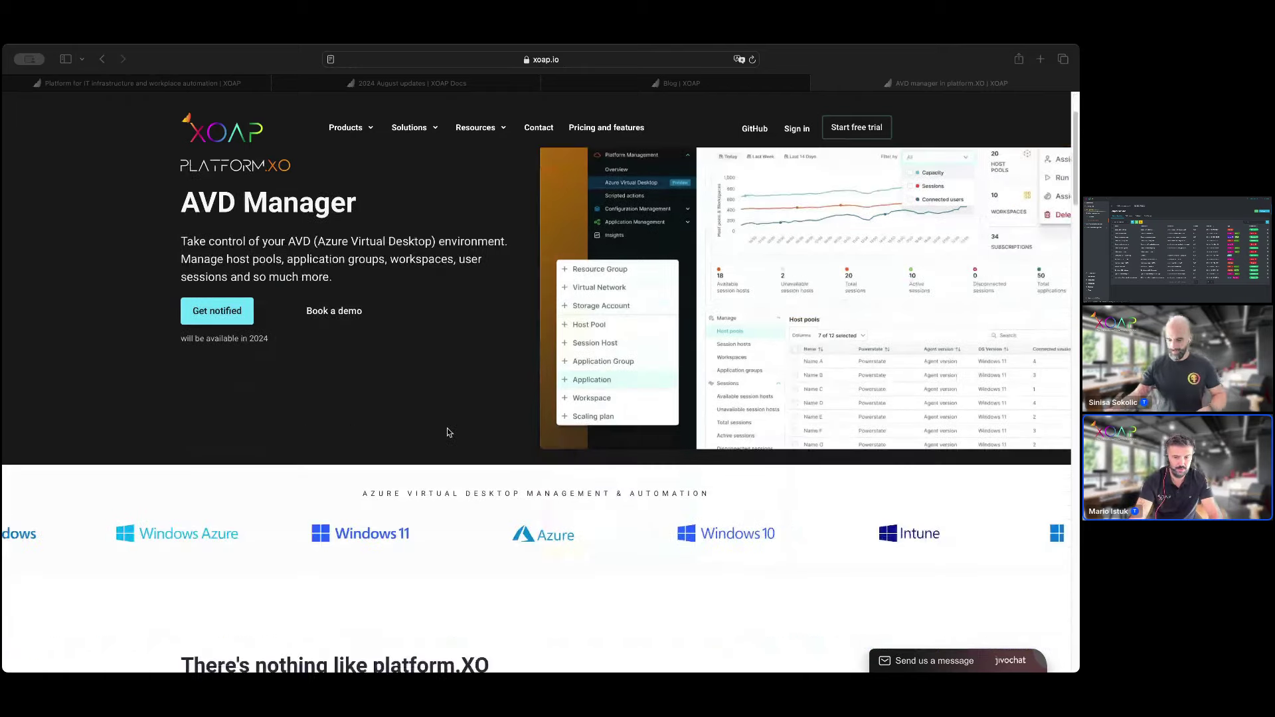
scroll(448, 432, down, 10)
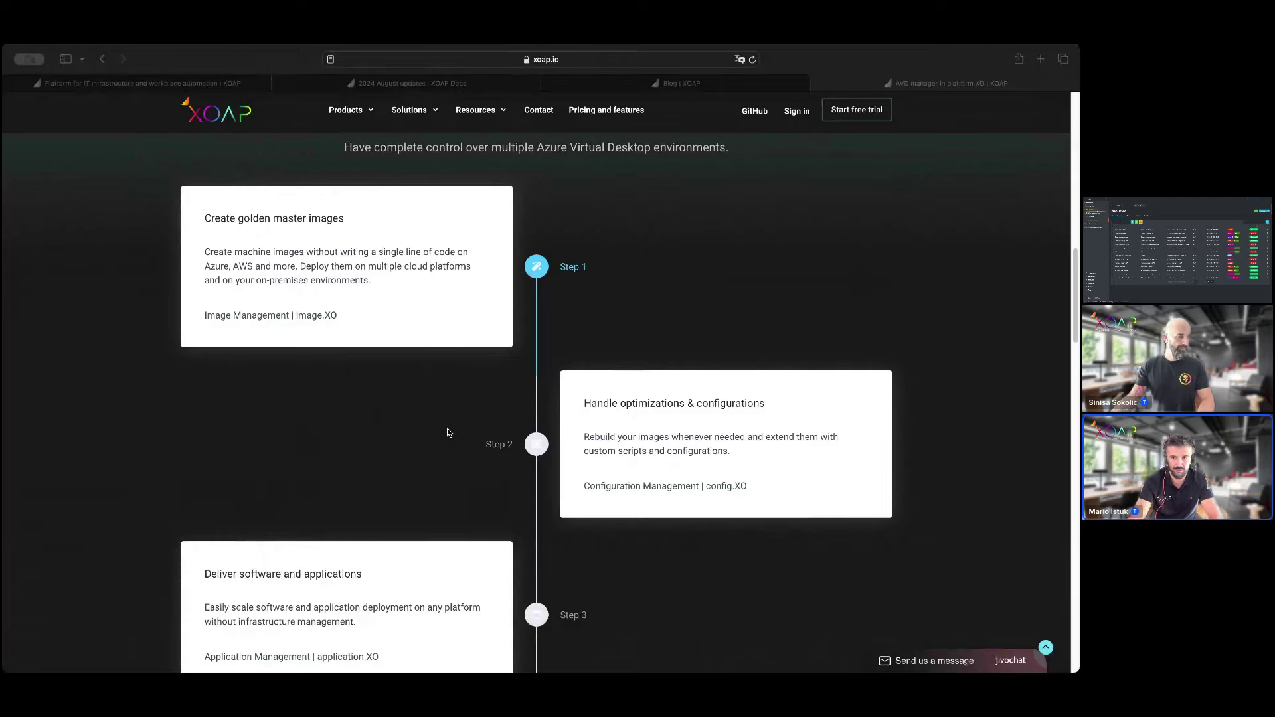
key(Home)
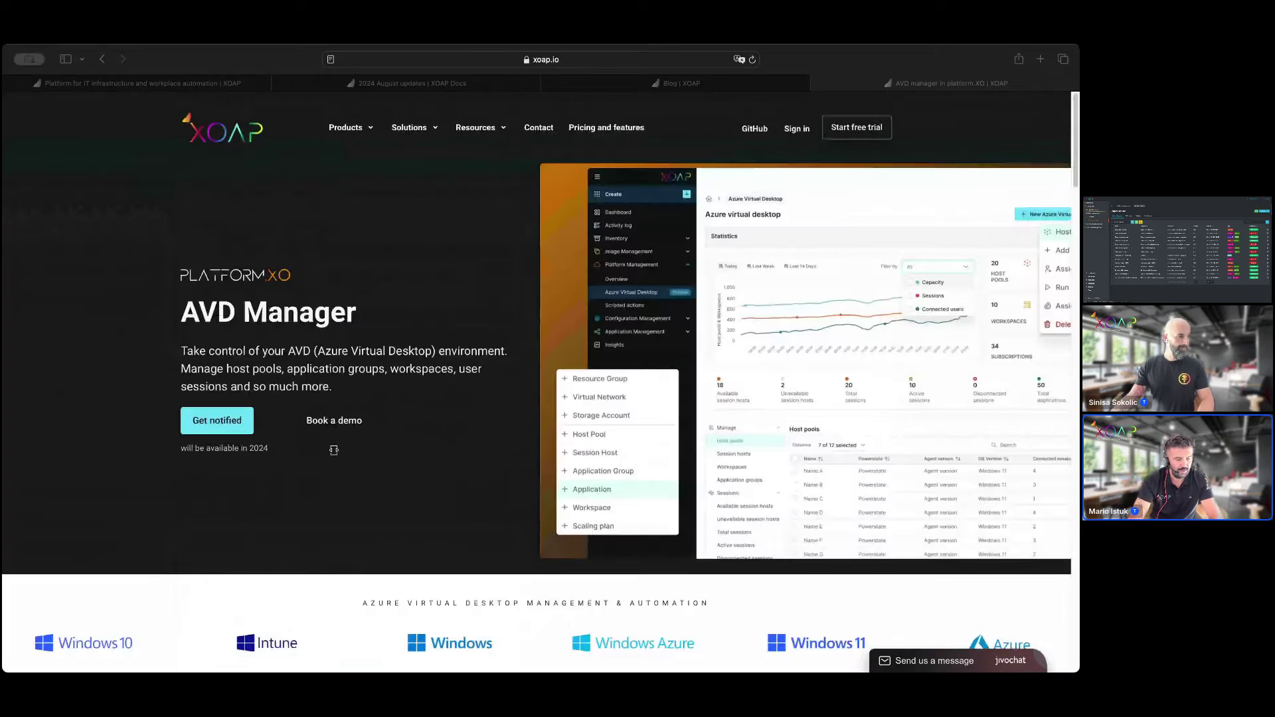